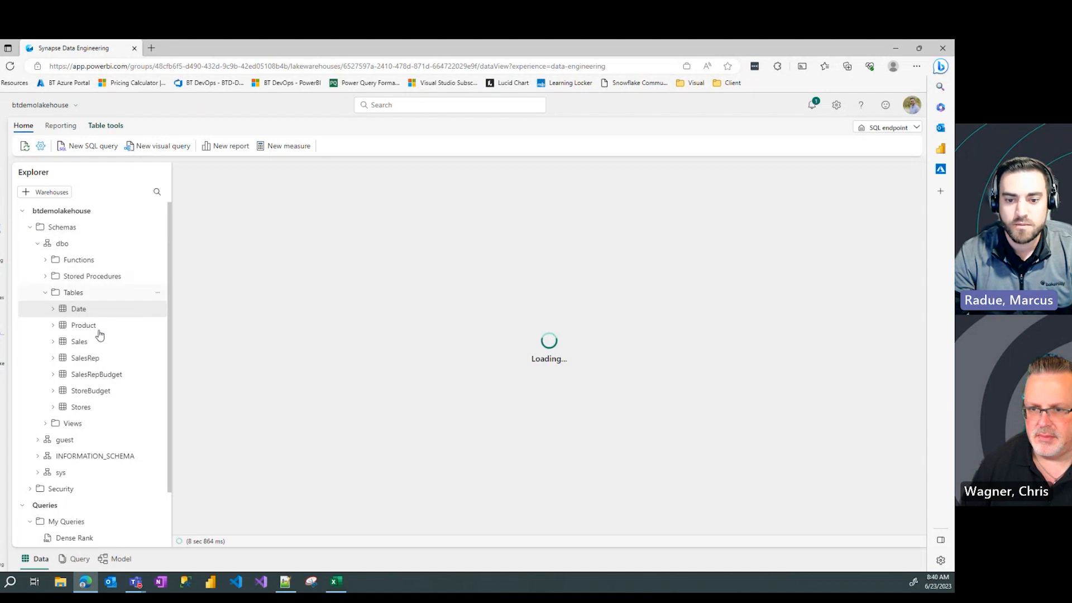
Create a new SQL query titled "Sales Combined" that joins Sales with Date, Product, SalesRep and Stores and includes a commented-out count of SalesId
scroll(114, 351, "down", 1)
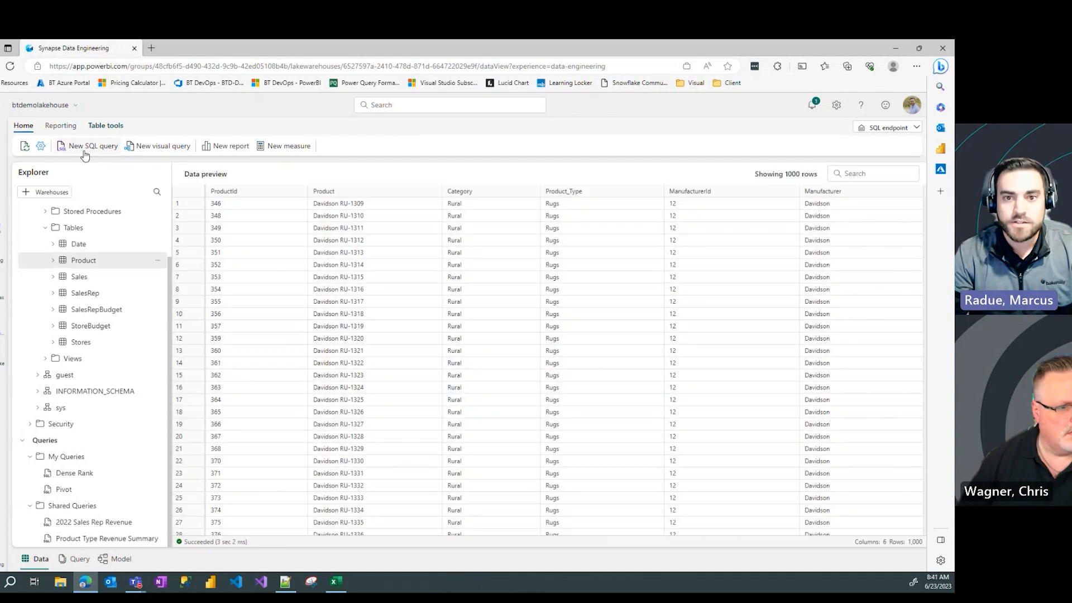
left_click(86, 154)
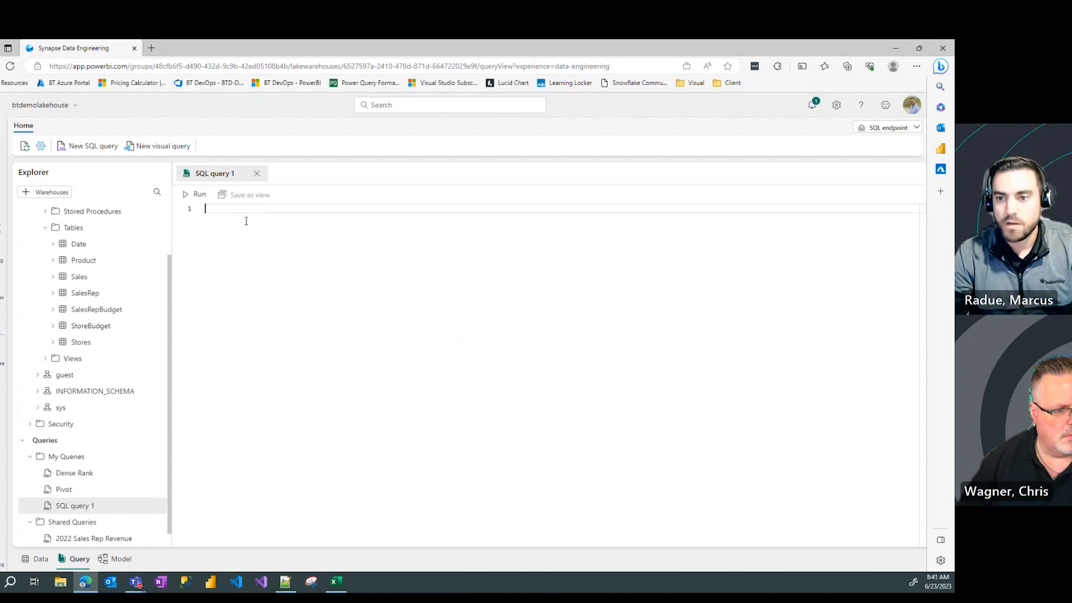
type("-- Sales Combined  -- SELECT COUNT(SalesId) FROM Sales  SELECT     d.Year AS SalesYear,     d.Quarter AS SalesQuarter,     d.Month_Name AS SalesMonth,     d.Date AS SalesDate,     p.Category AS ProductCategory,     p.Manufacturer,     p.Product,     p.Product_Type AS ProductType,     sr.FullName AS SalesRep,     sr.Region AS SalesRegion,     st.Divison AS Division,     st.Organization,     st.Region,     st.State,     st.StoreName,     s.Revenue,     s.Units,     s.Cost  FROM Sales s     JOIN Date d         ON s.Date = d.Date     JOIN Product p         ON s.ProductId = p.ProductId     JOIN SalesRep sr         ON s.SalesRepId = sr.SalesRepId     JOIN Stores st         ON s.StoreId = st.StoreId")
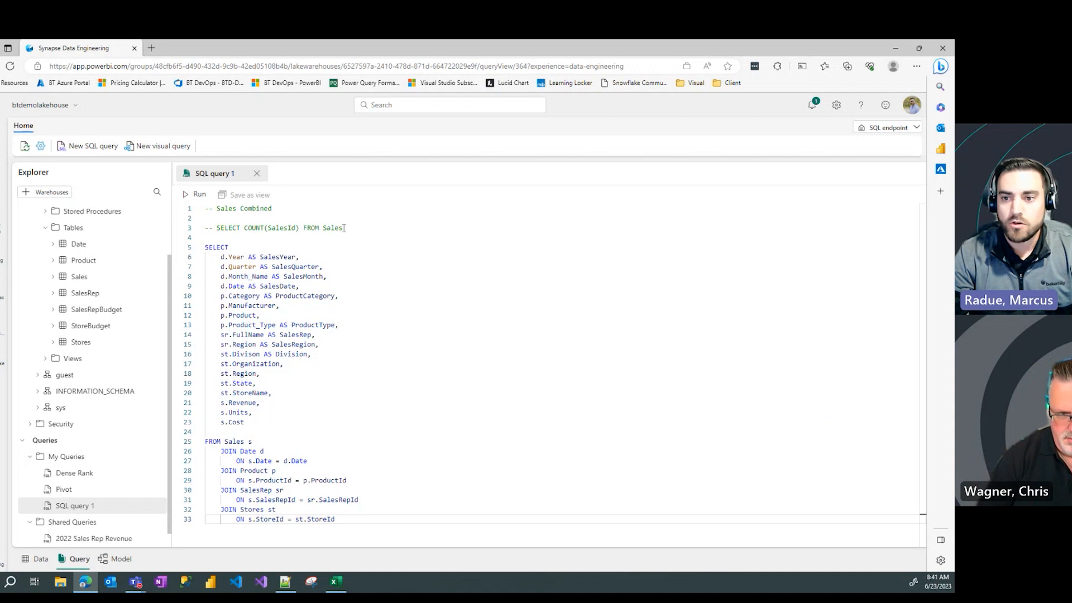
Run only the SELECT COUNT(SalesId) FROM Sales statement and enlarge the query editor area
left_click_drag(343, 227, 216, 227)
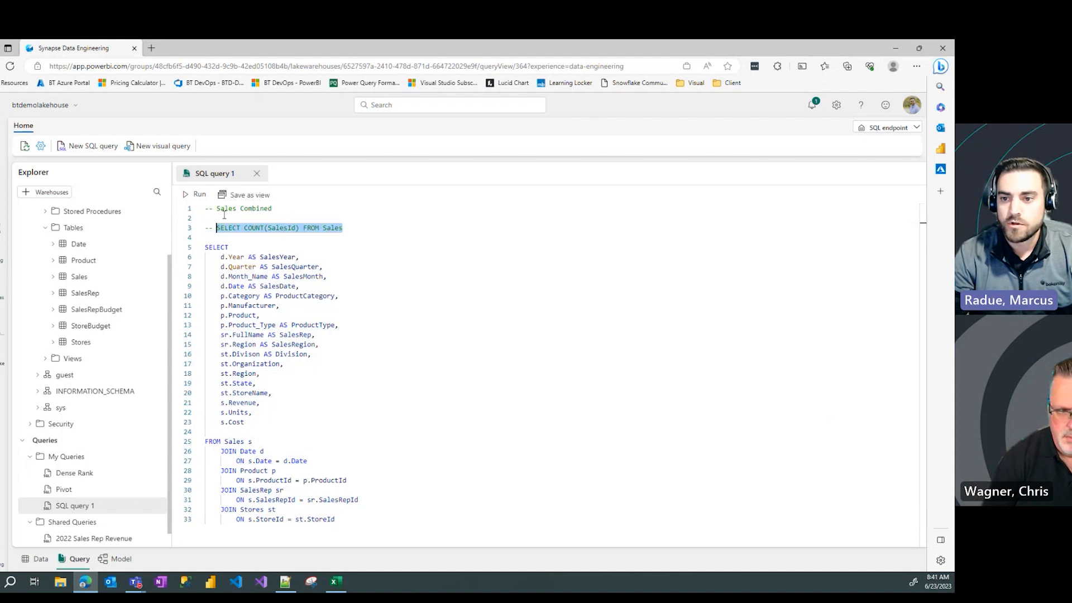
left_click(195, 194)
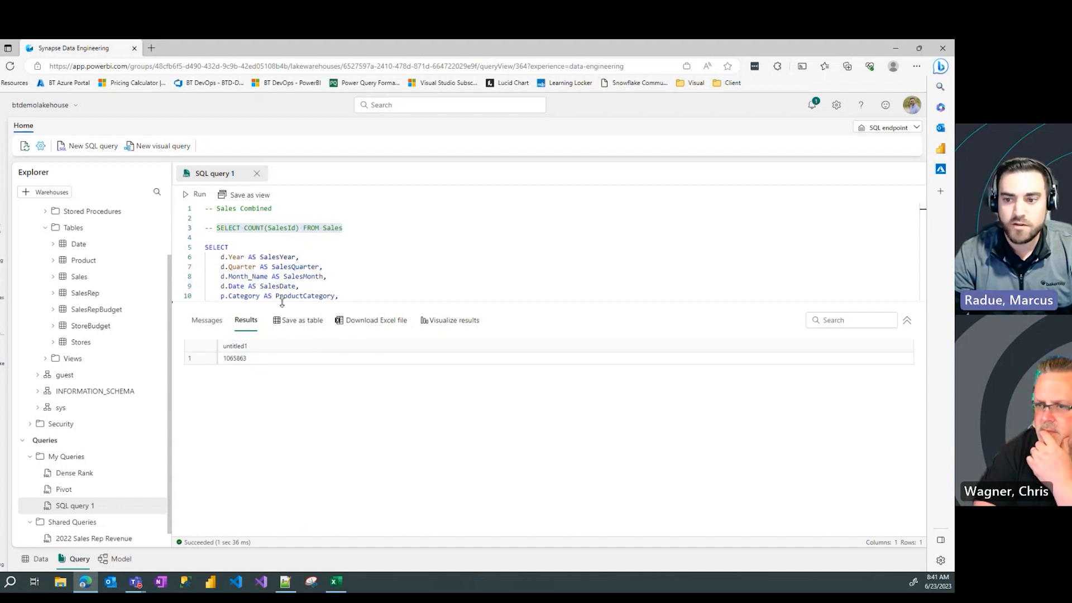
left_click_drag(345, 300, 337, 430)
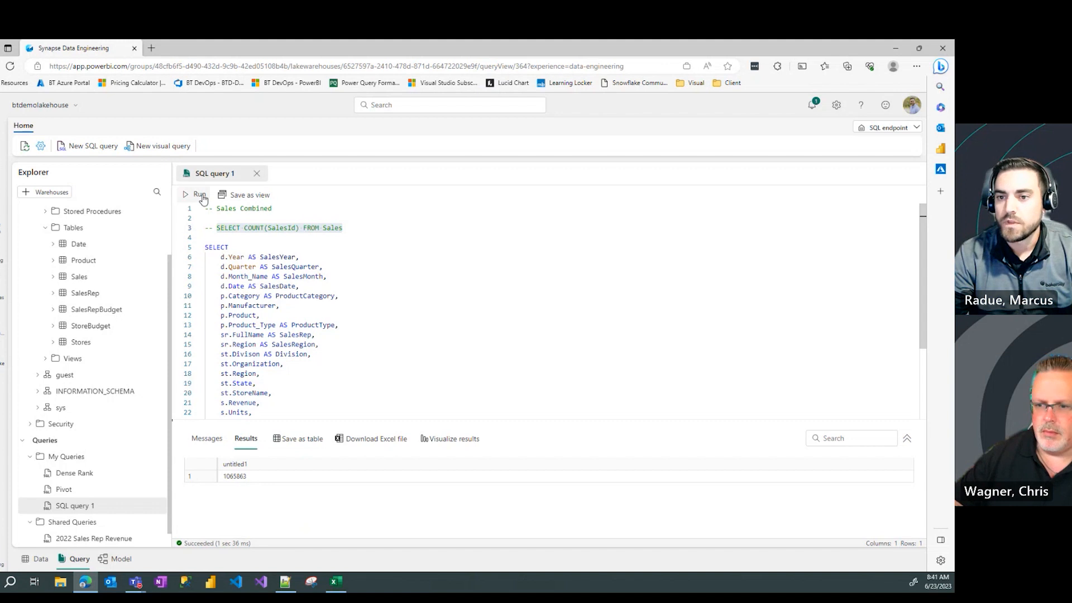
Run only the full SELECT statement that joins the Sales, Date, Product, SalesRep and Stores tables, and enlarge the results area
scroll(301, 285, "down", 4)
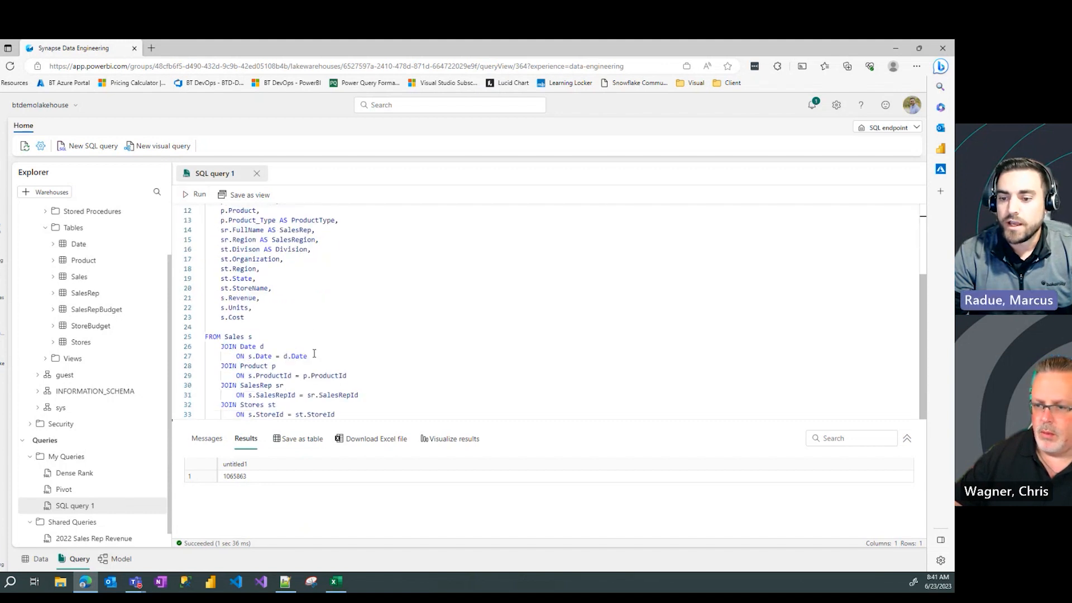
left_click_drag(347, 415, 205, 248)
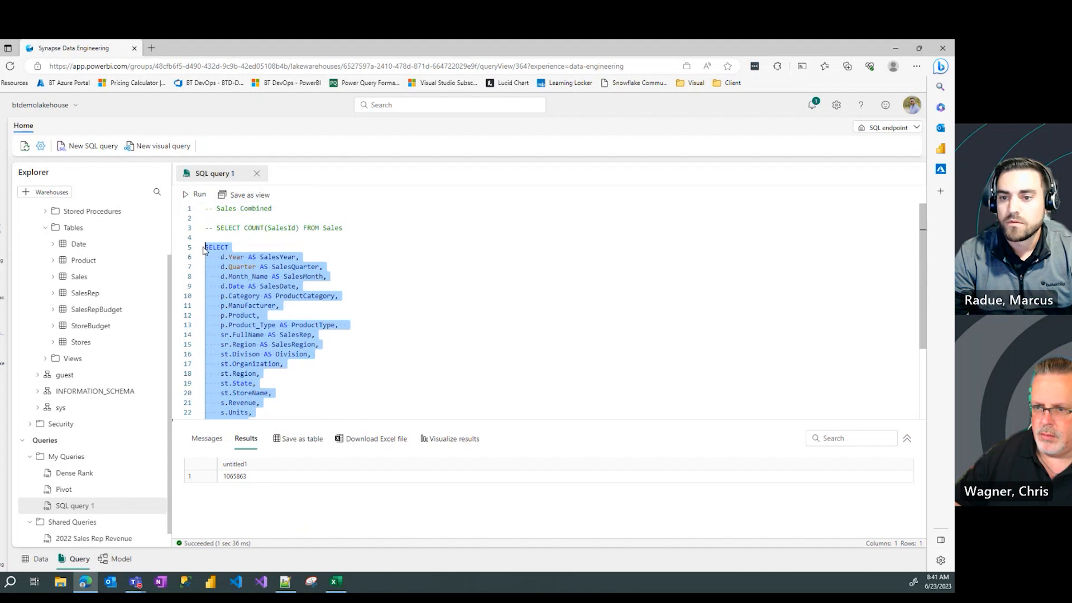
left_click(194, 194)
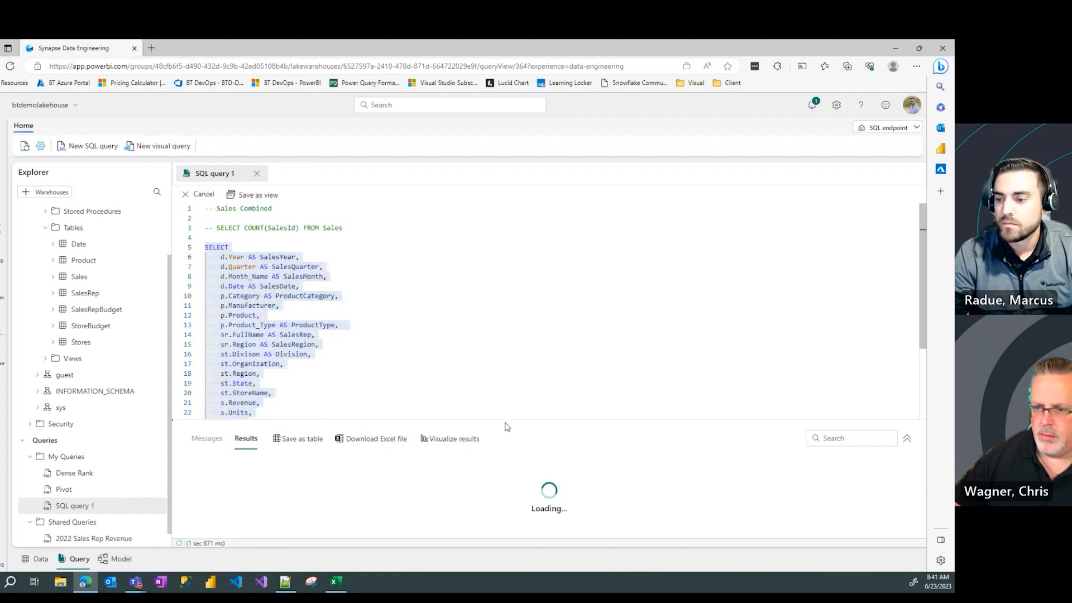
left_click_drag(509, 420, 514, 285)
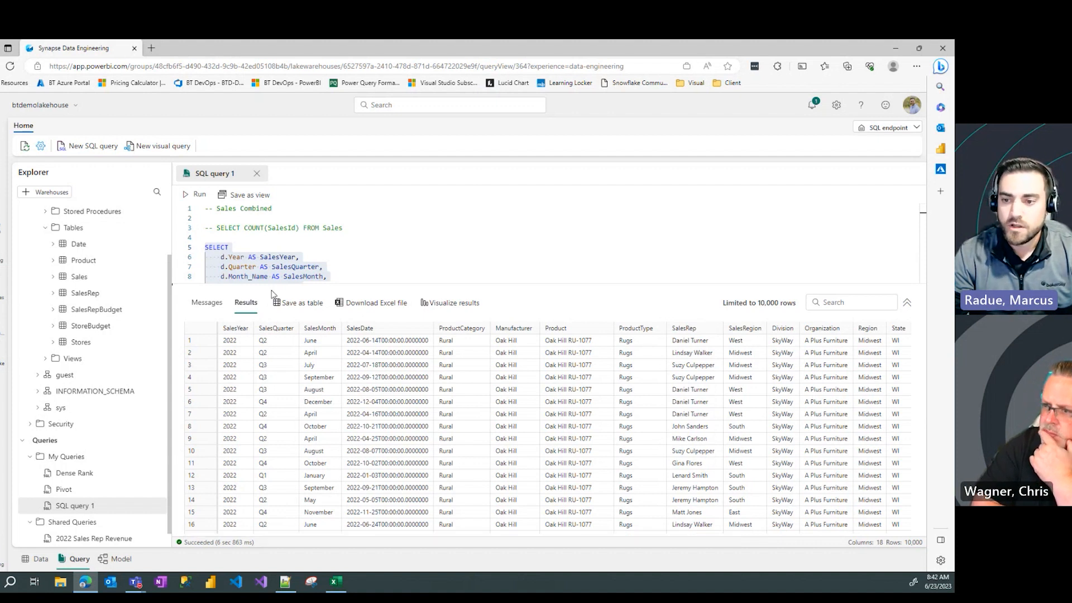
Download the joined query as an Excel file and load its data in Excel, enabling the external connection and approving the native database query
left_click(374, 307)
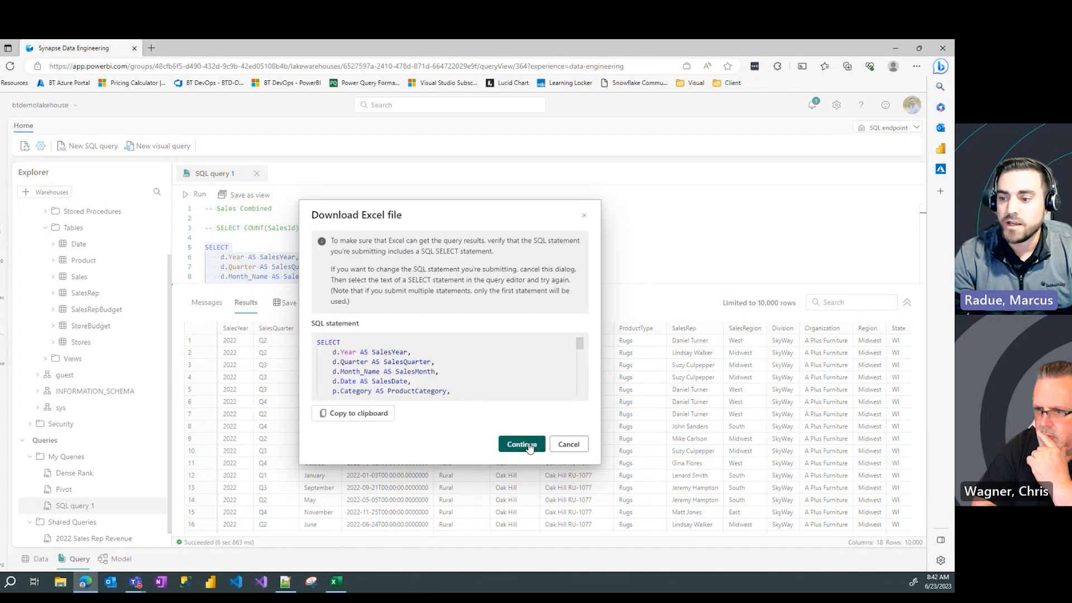
left_click(522, 444)
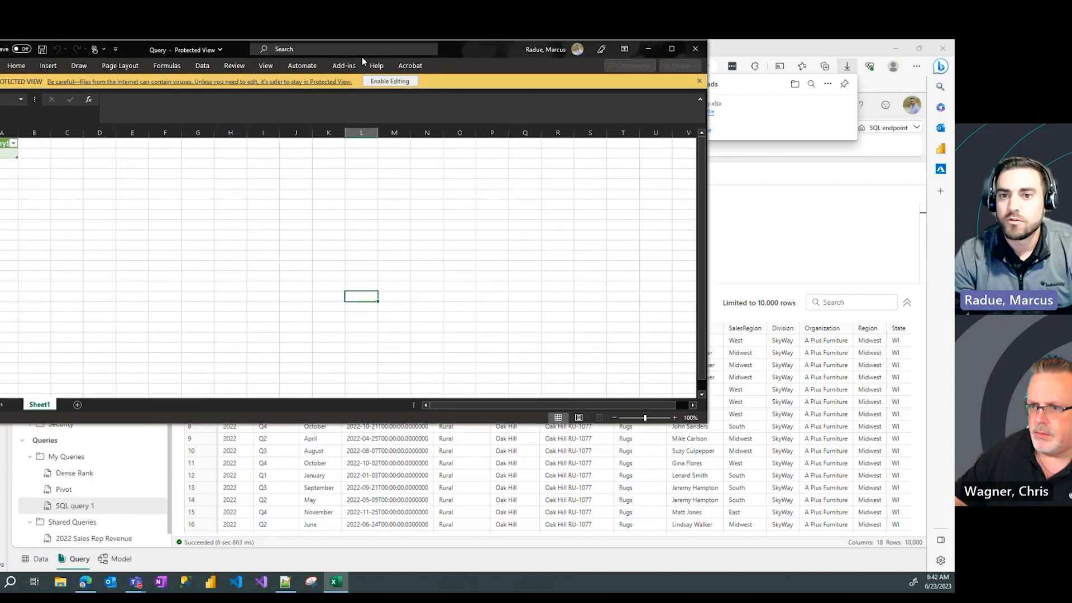
left_click(666, 55)
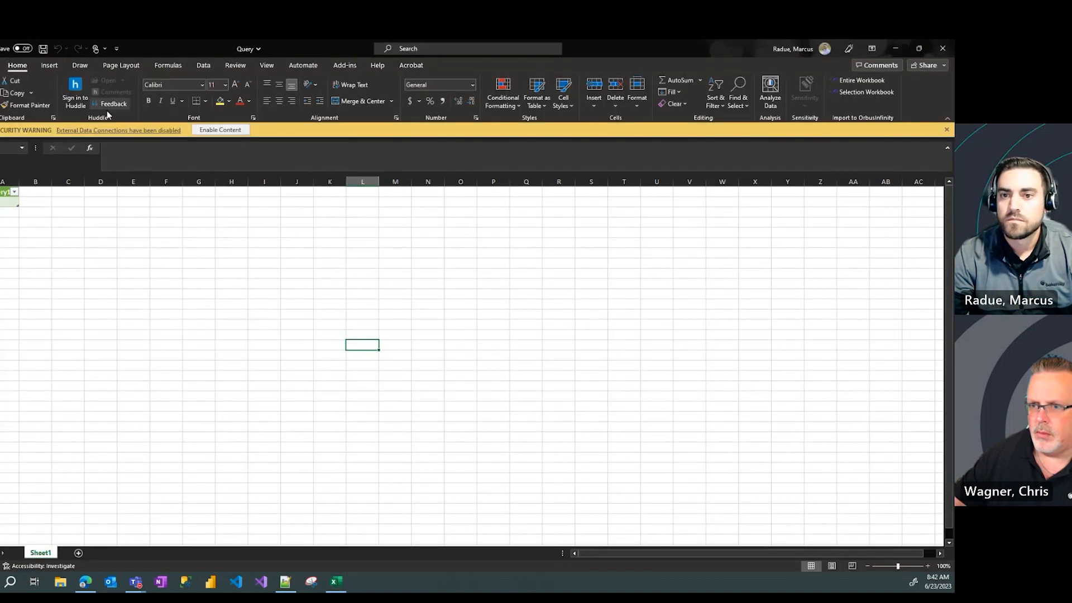
left_click(220, 129)
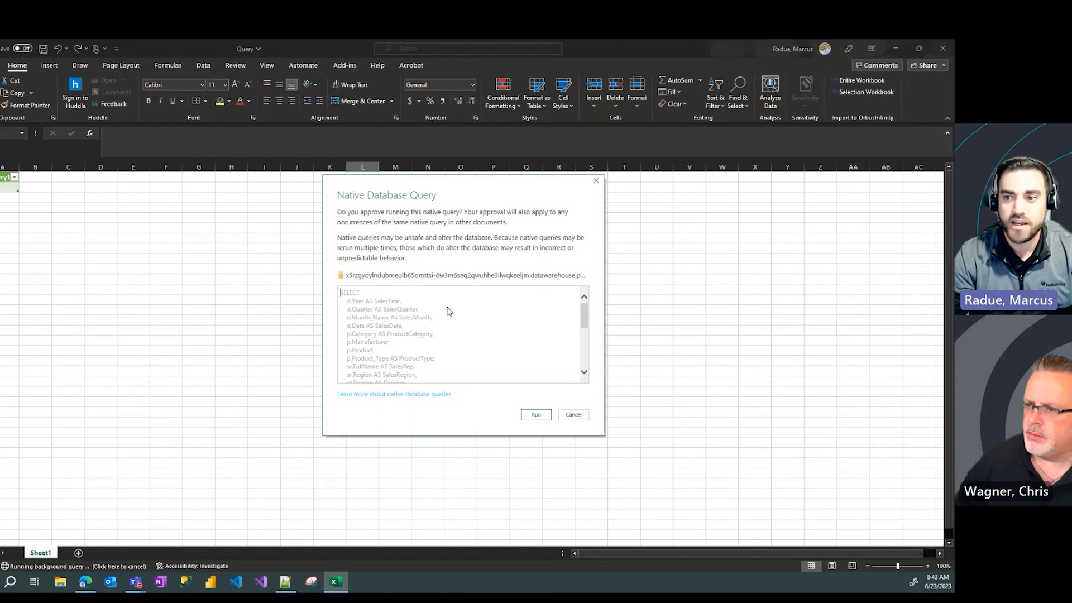
left_click(535, 416)
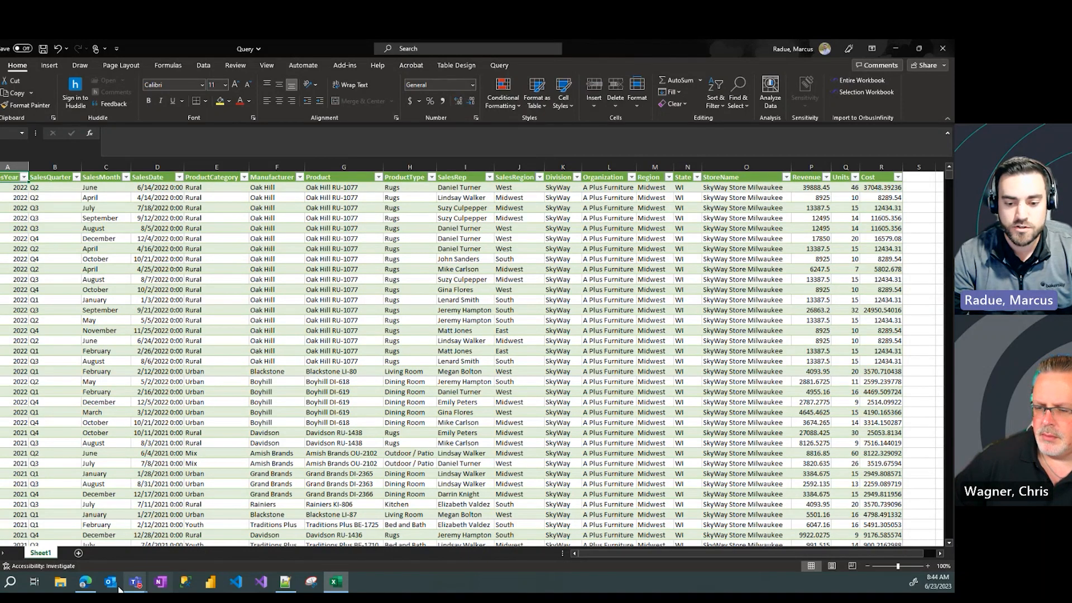
Switch to the browser to review the query results, dismiss the downloads list, and return to the Query workbook in Excel
left_click(85, 583)
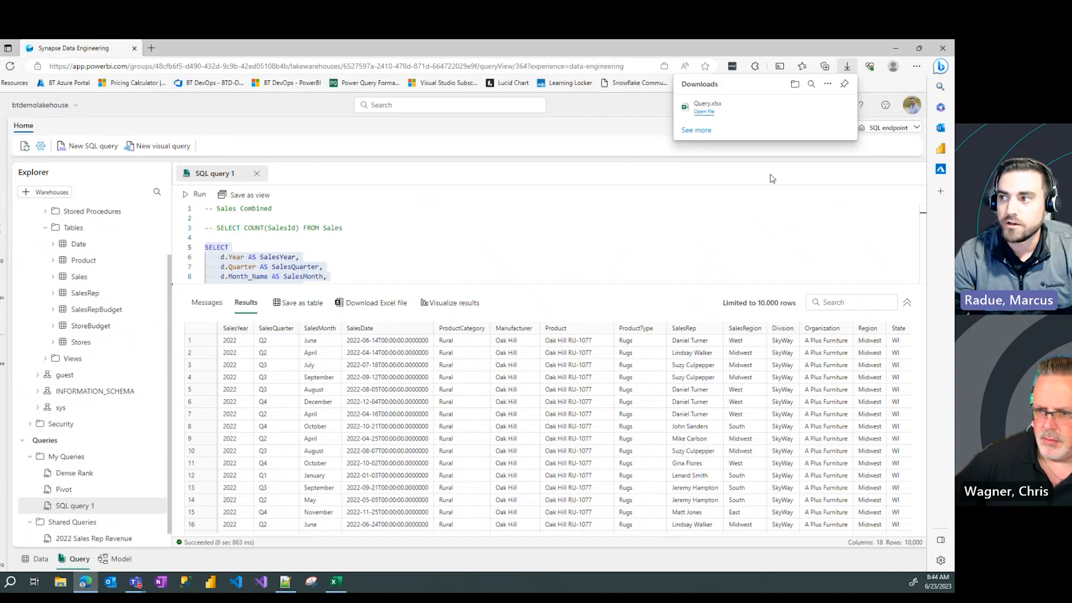
left_click(846, 69)
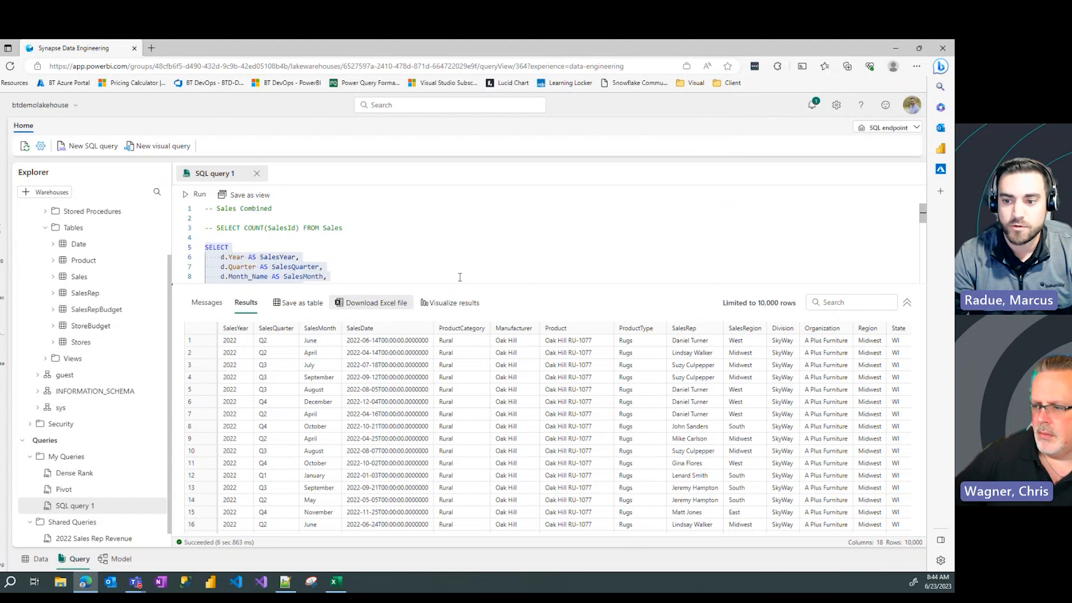
left_click(336, 583)
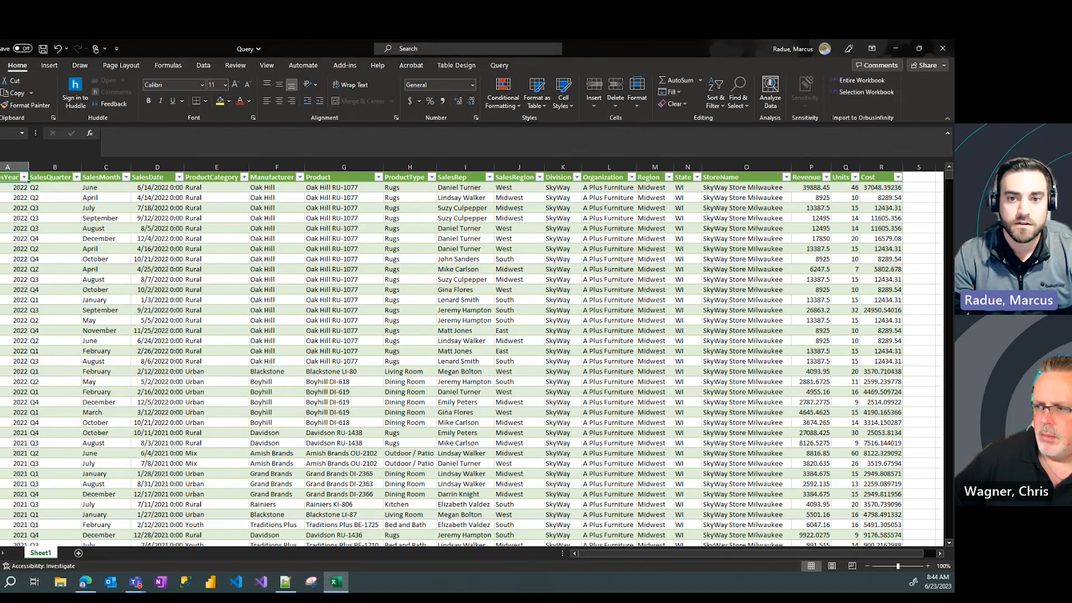
Select the whole loaded sales table, from the SalesYear header through the last Cost value
left_click(6, 187)
left_click(5, 178)
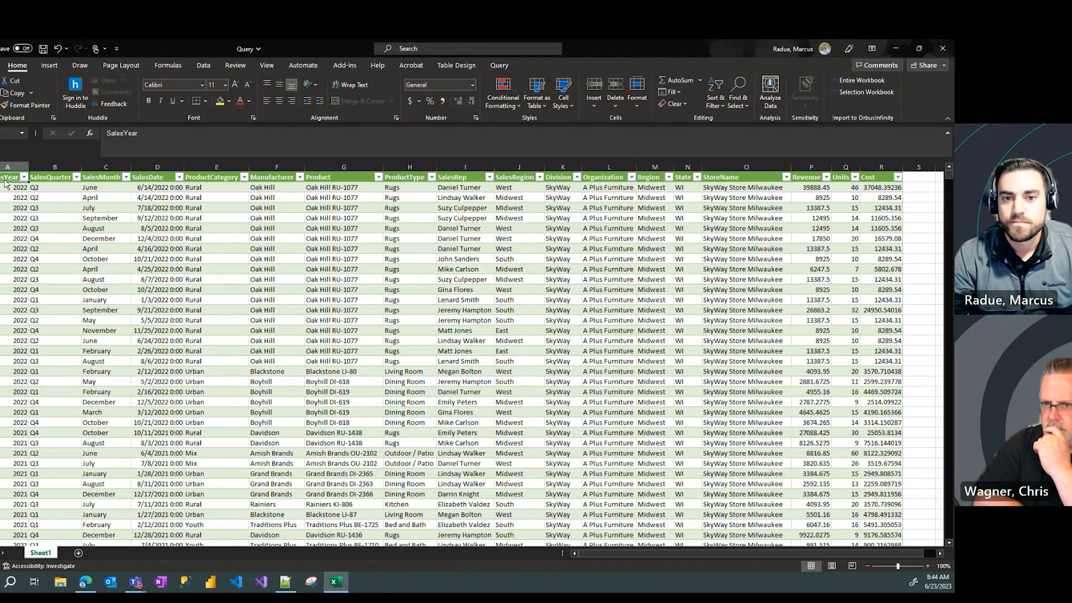
key("ctrl+shift+End")
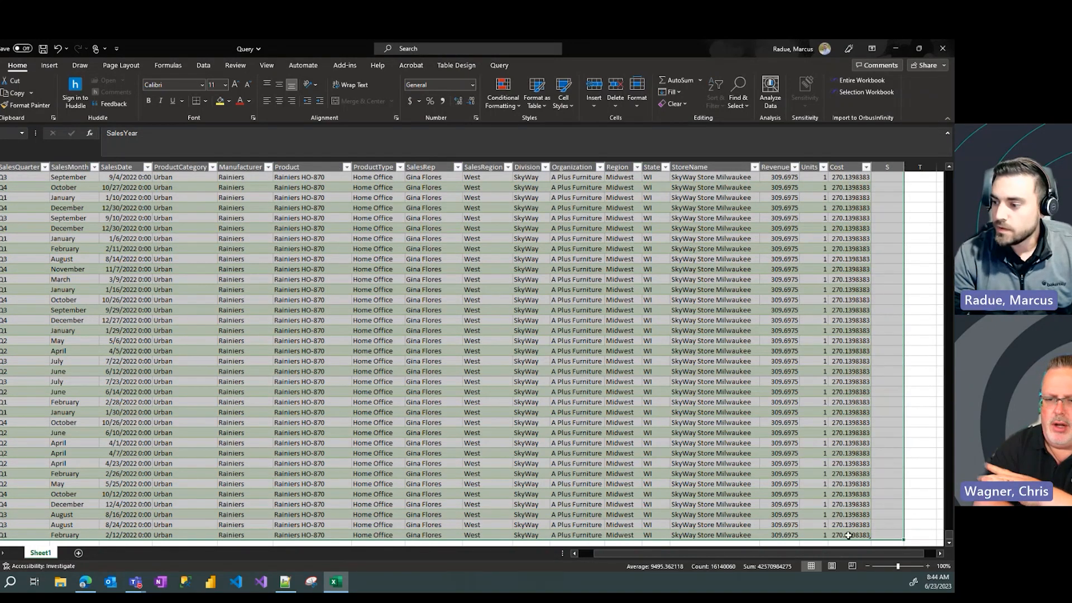
left_click_drag(848, 534, 849, 535)
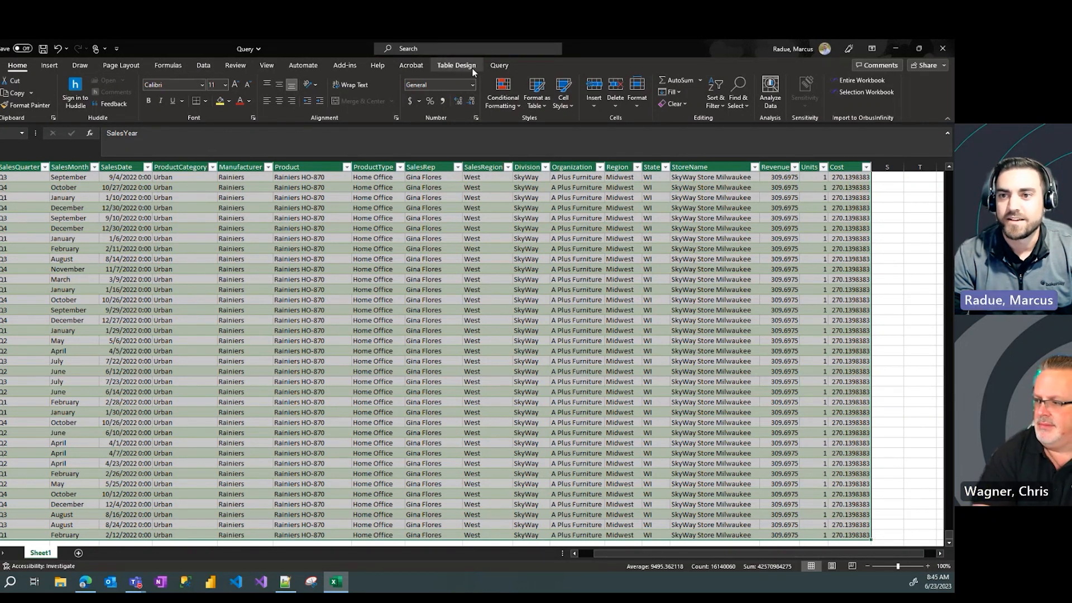
Insert a PivotTable based on the Query1 table on a new worksheet
left_click(53, 65)
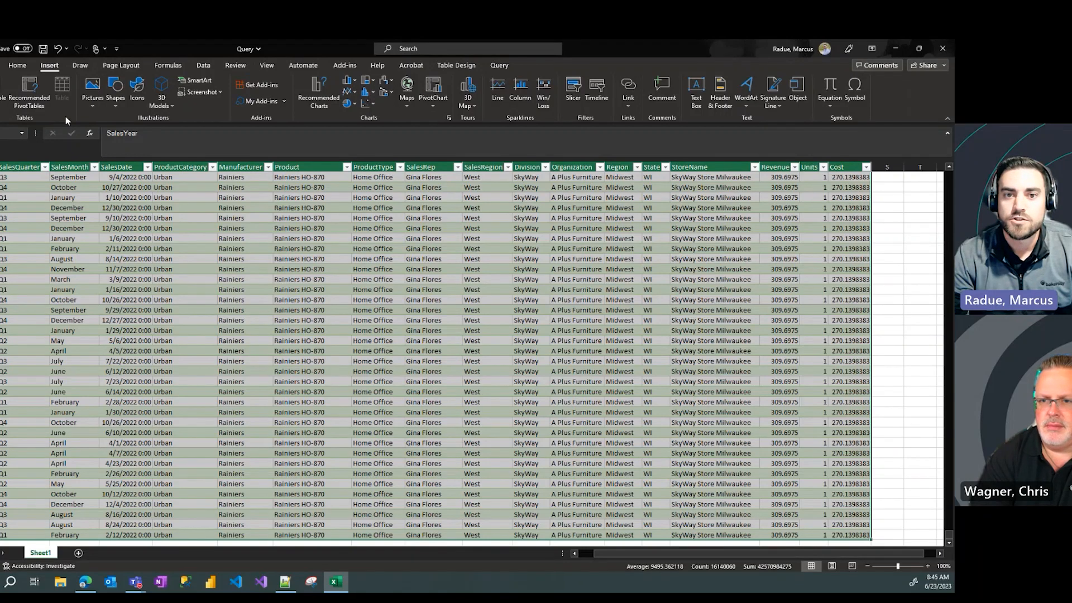
left_click(3, 86)
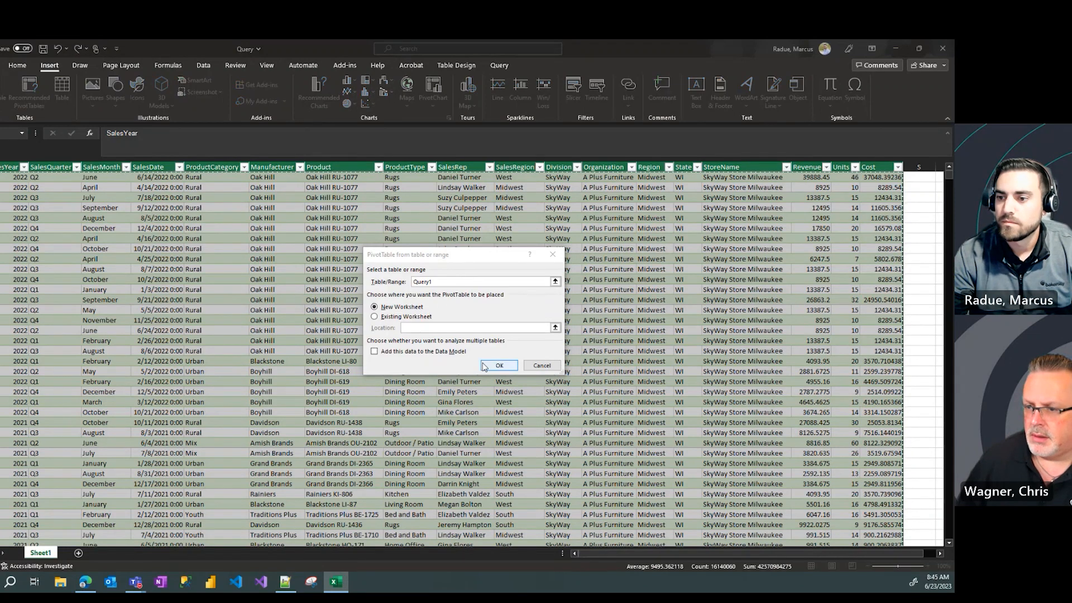
left_click(419, 319)
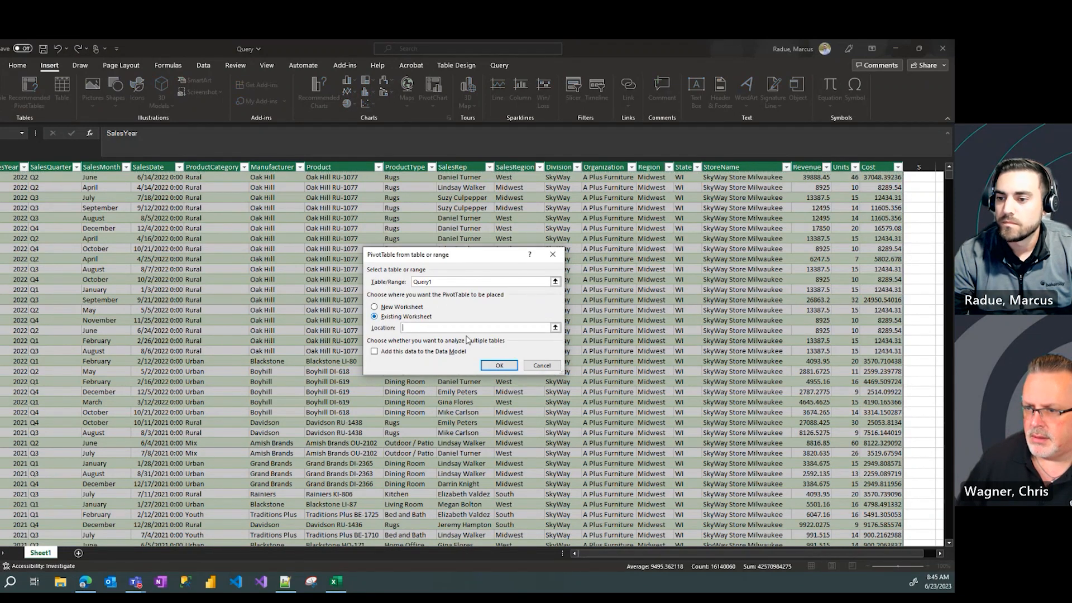
left_click(375, 308)
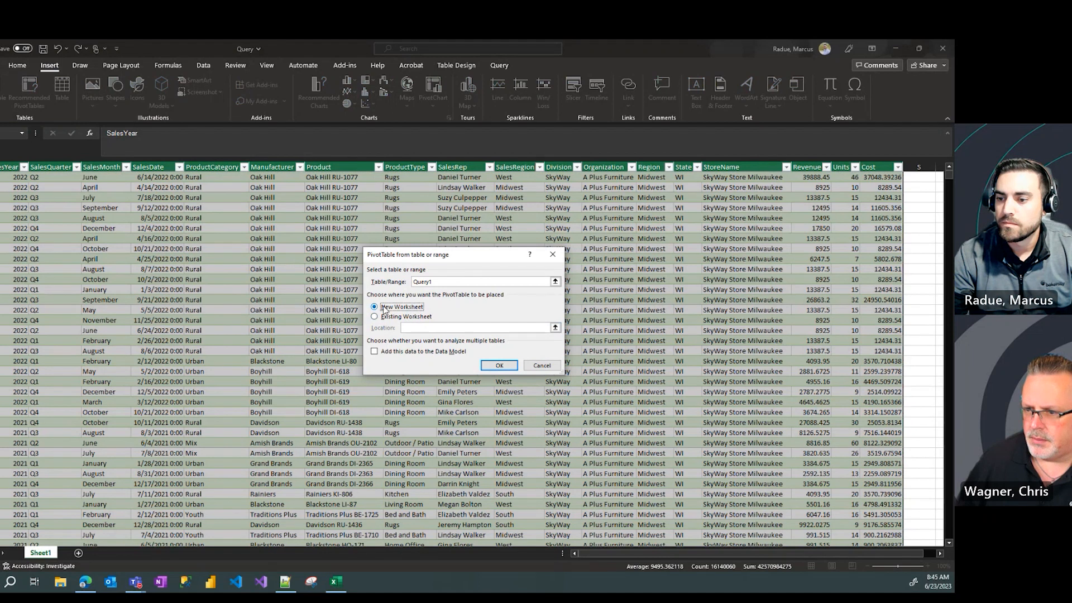
left_click(491, 366)
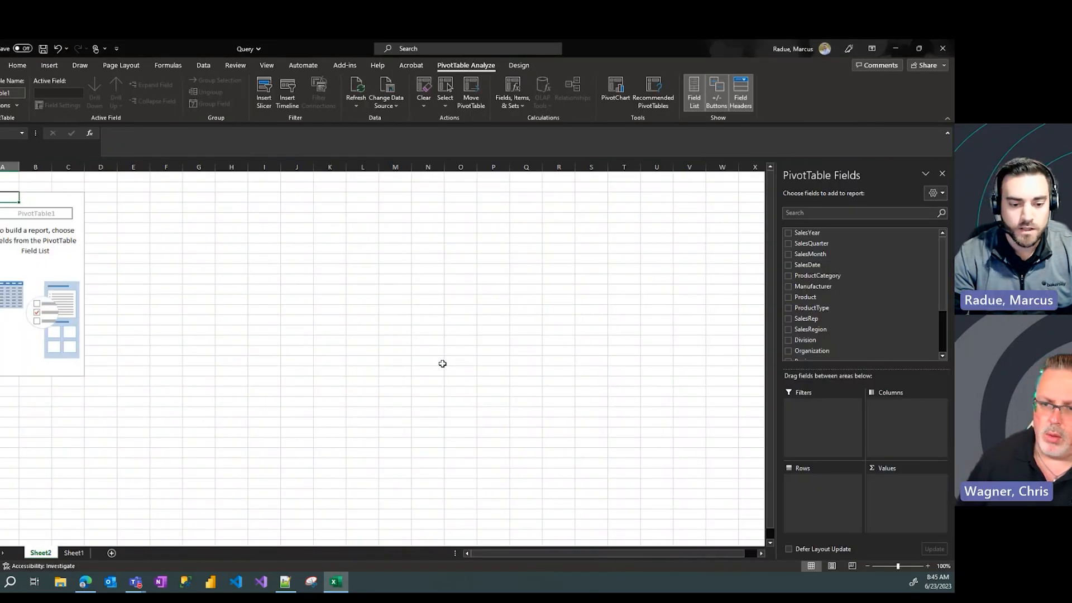
Build the PivotTable with SalesYear as columns, ProductCategory as rows and the sum of Revenue as values
scroll(927, 279, "down", 3)
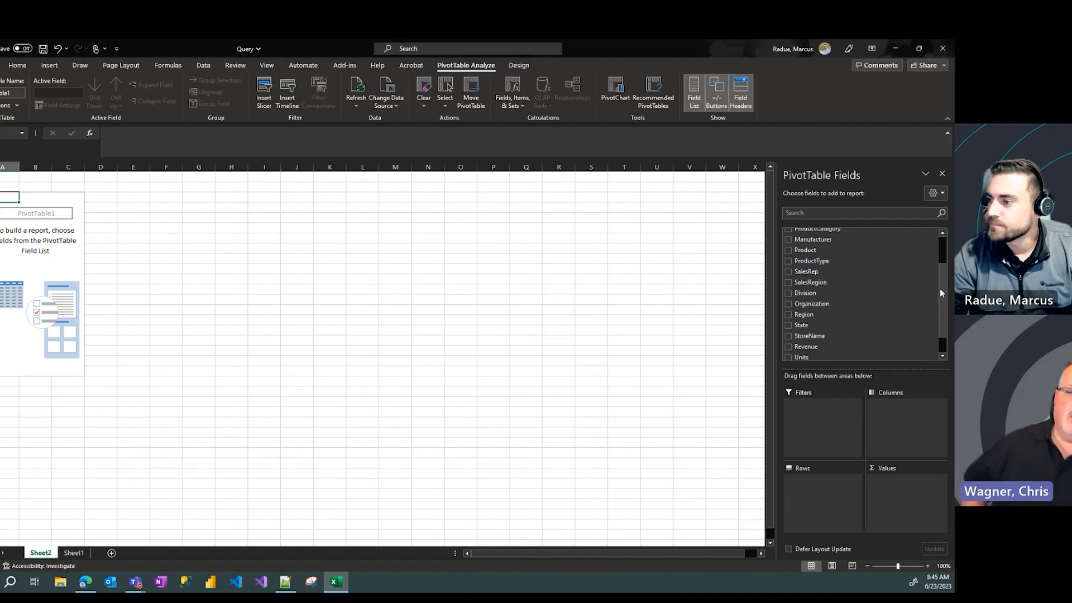
scroll(946, 317, "up", 3)
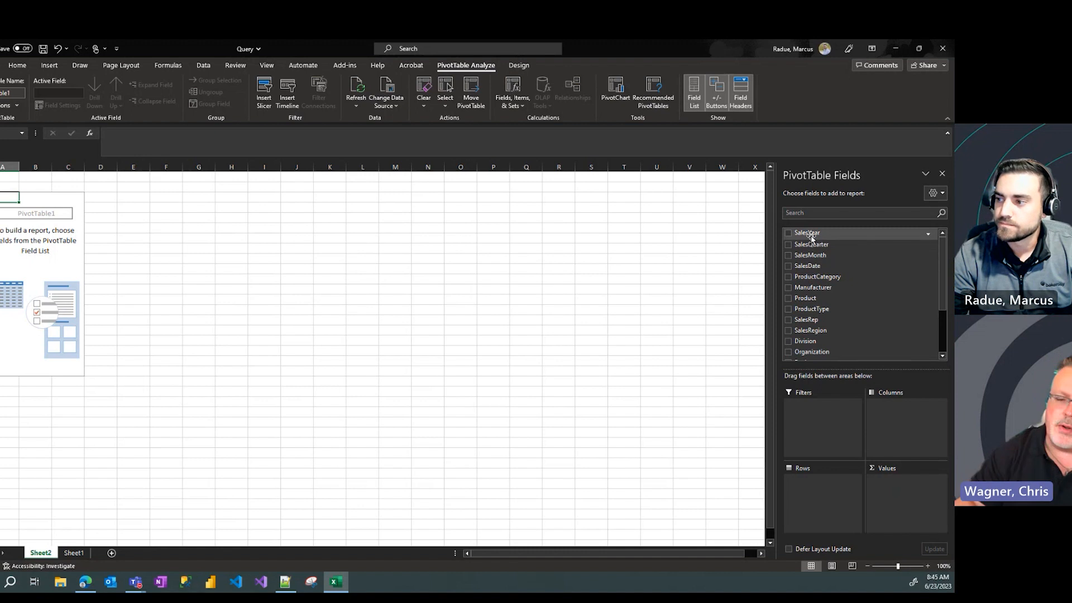
left_click_drag(811, 235, 901, 428)
left_click_drag(816, 276, 809, 488)
scroll(854, 335, "down", 3)
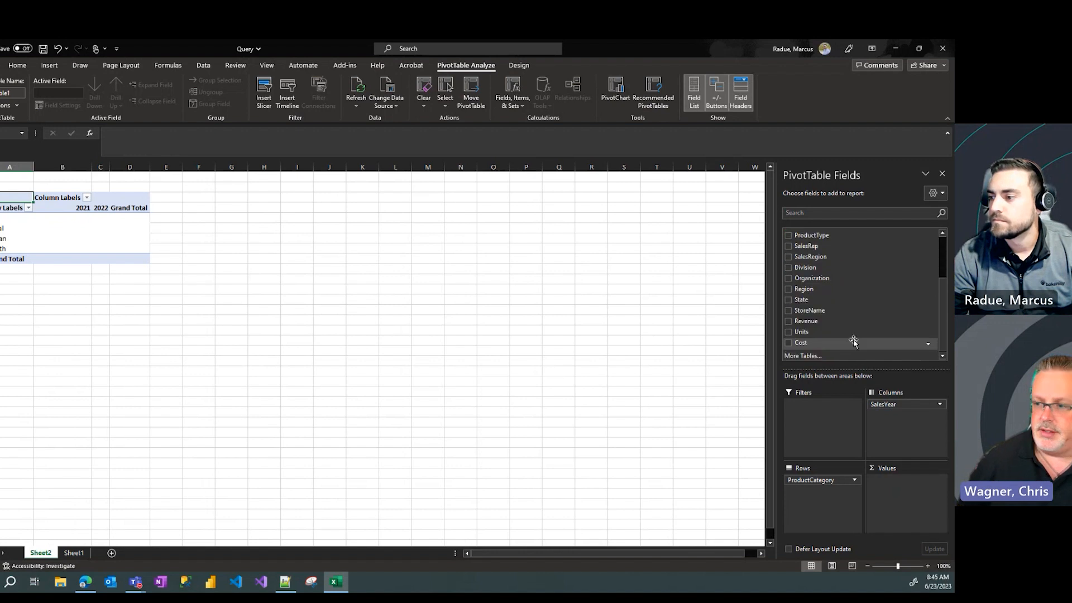
left_click(819, 324)
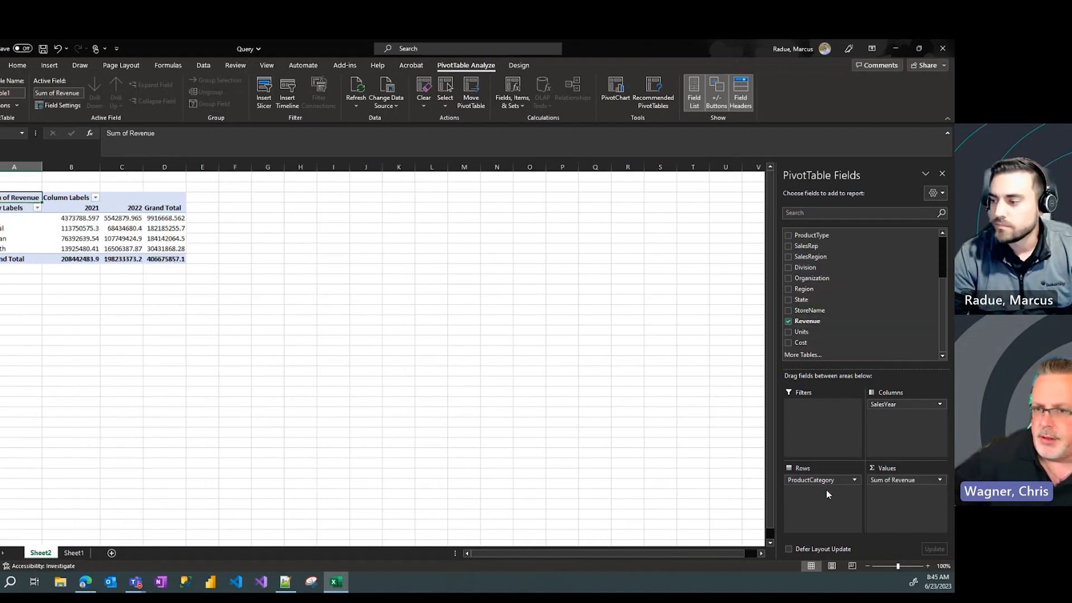
scroll(943, 304, "up", 3)
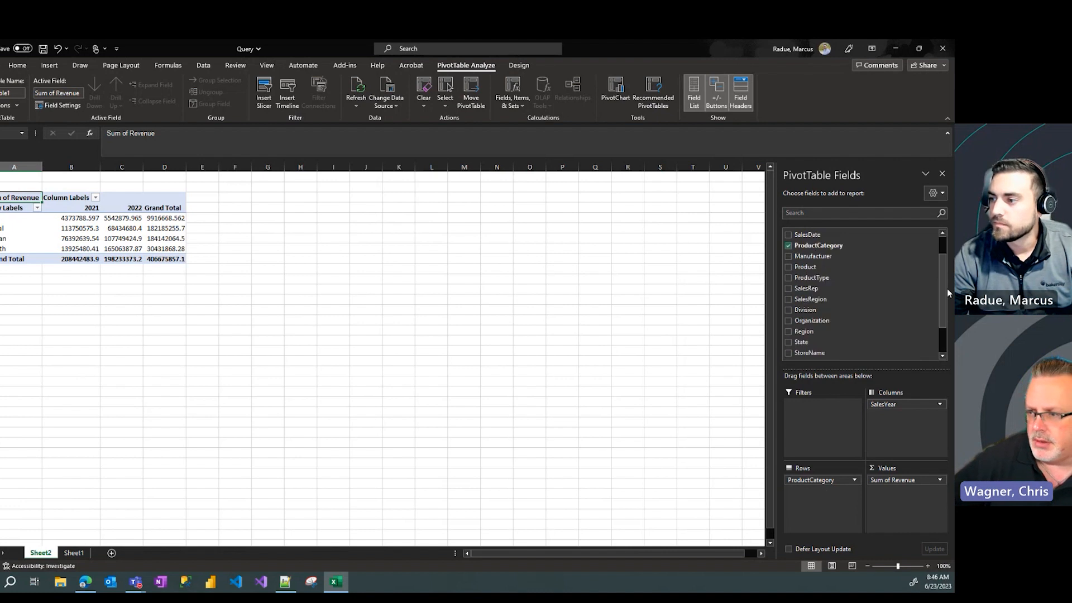
scroll(947, 299, "down", 3)
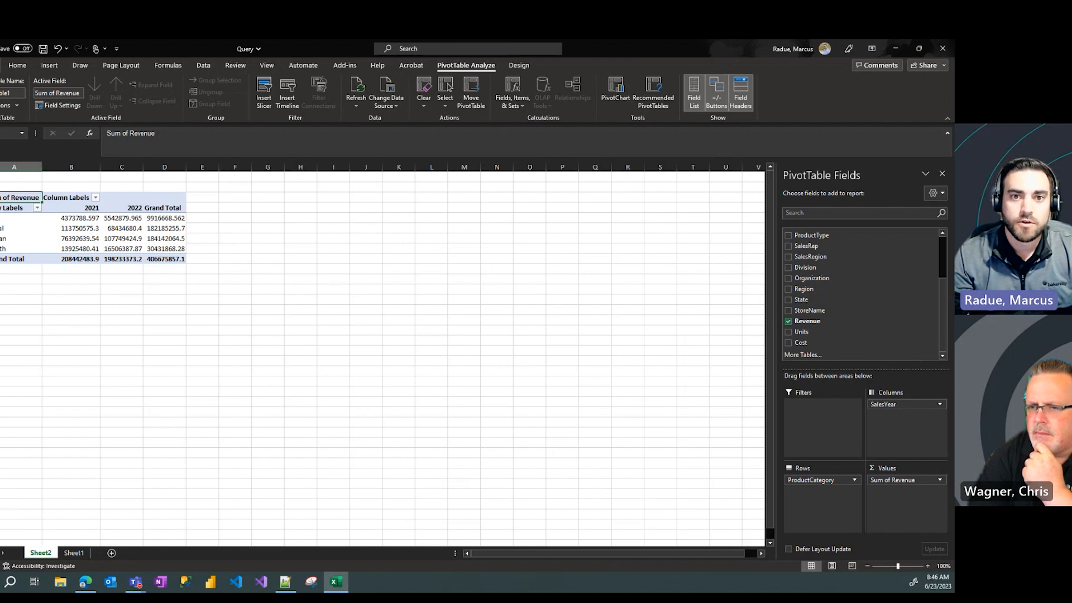
Switch back to the browser and open the ACDC Premium Sample Content workspace's item list
left_click(1, 65)
left_click(1, 67)
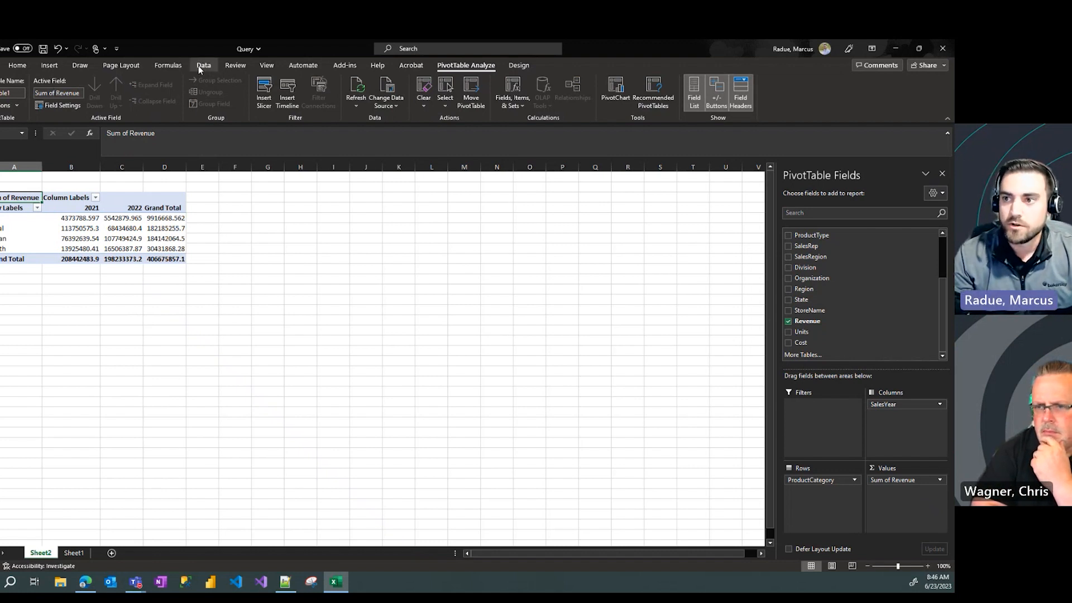
left_click(87, 583)
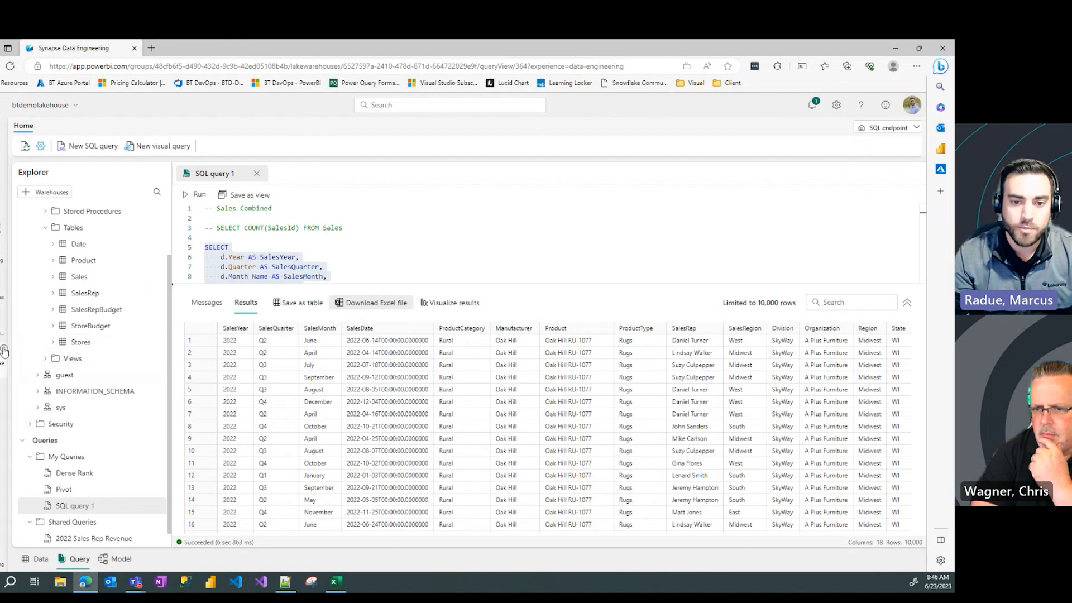
left_click(3, 336)
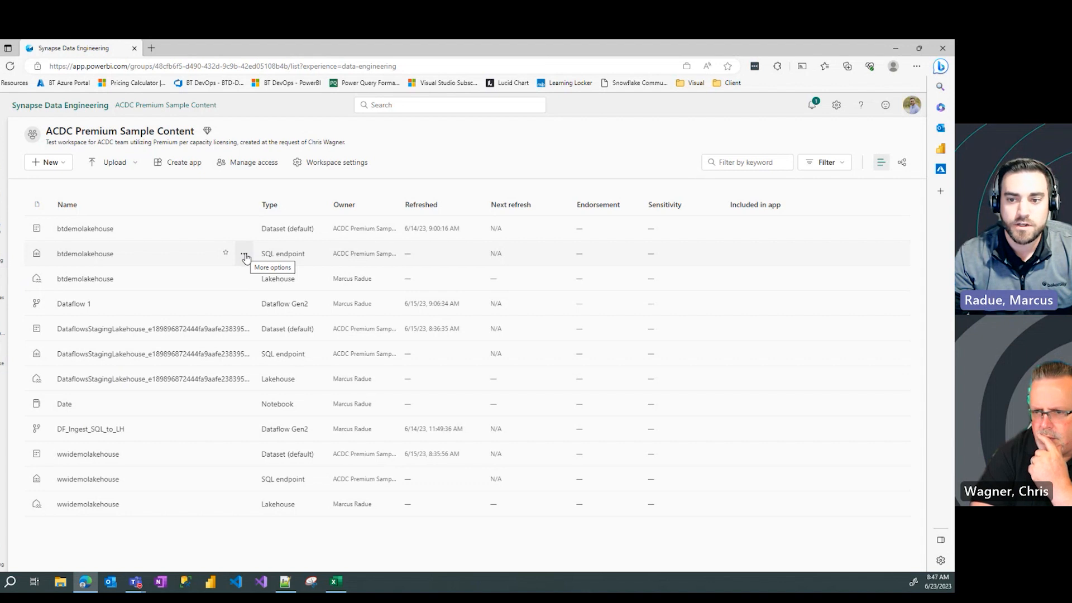
Copy the SQL connection string of the btdemolakehouse SQL endpoint
left_click(245, 256)
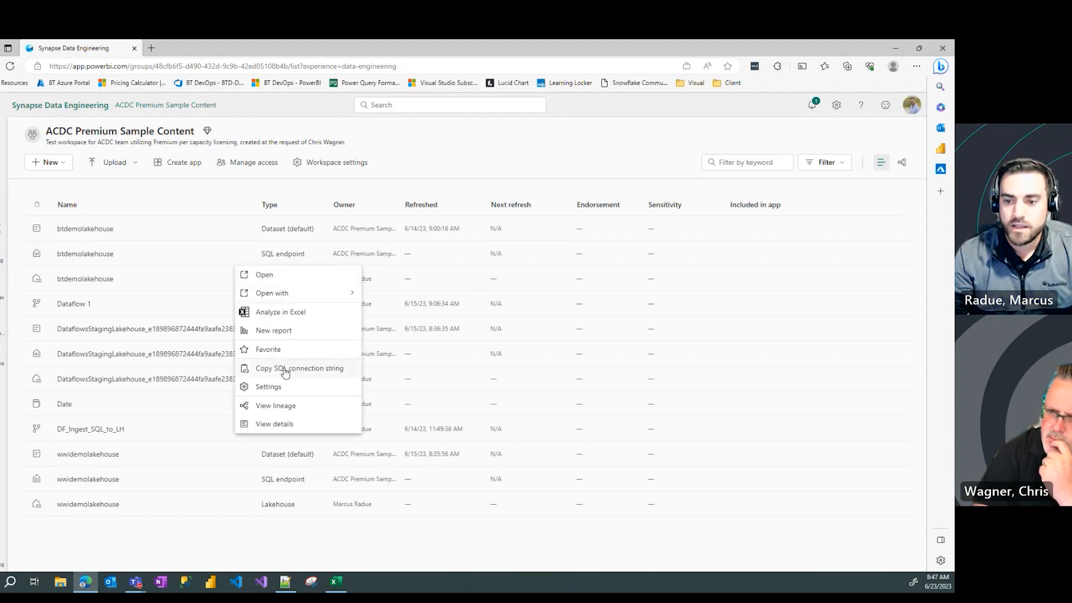
left_click(290, 369)
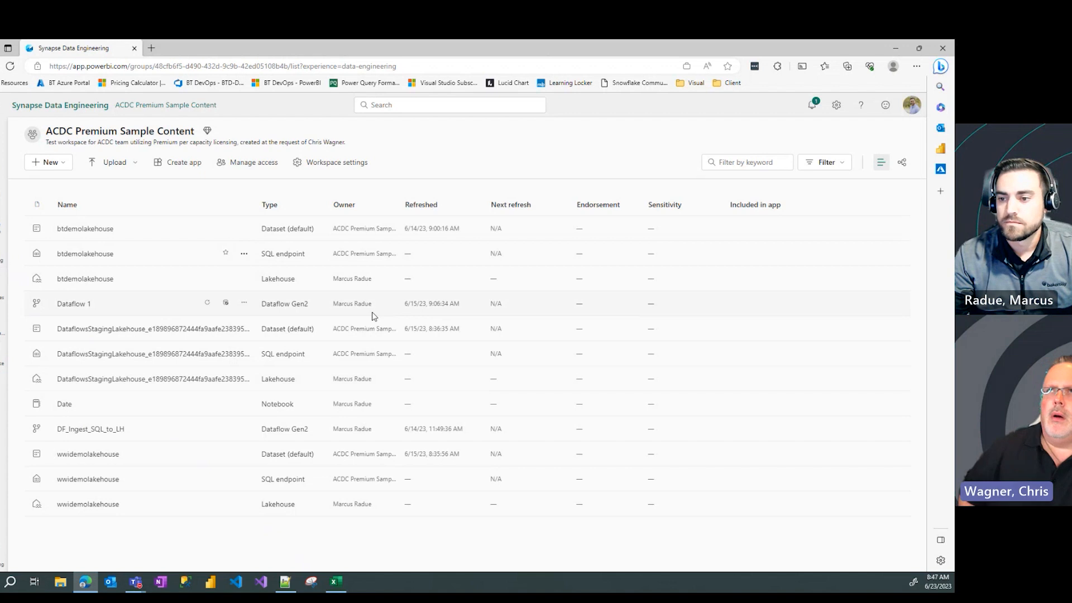
left_click(247, 257)
left_click(286, 337)
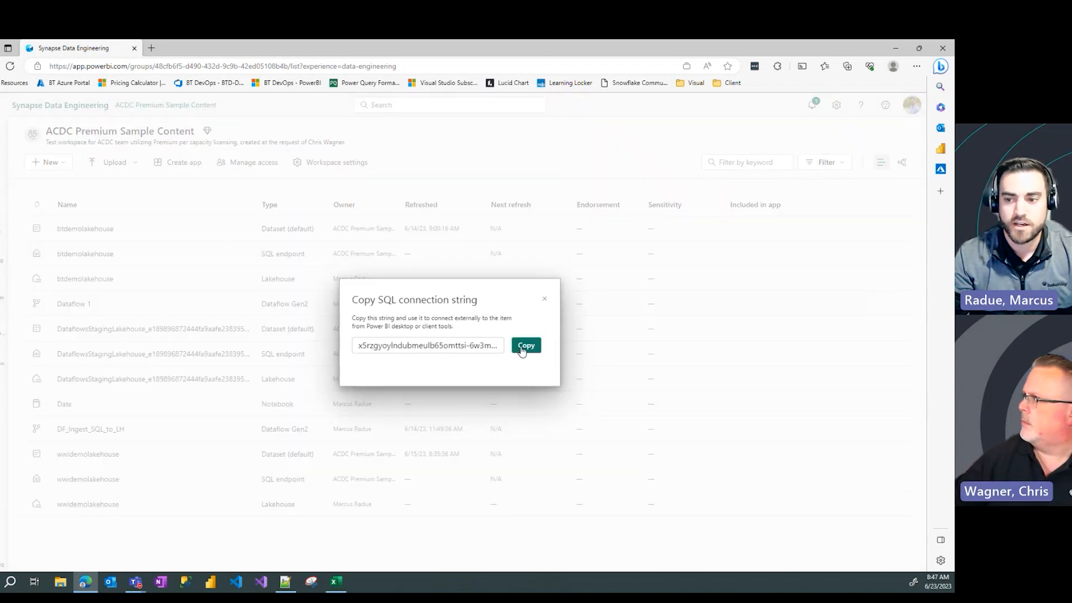
left_click(519, 347)
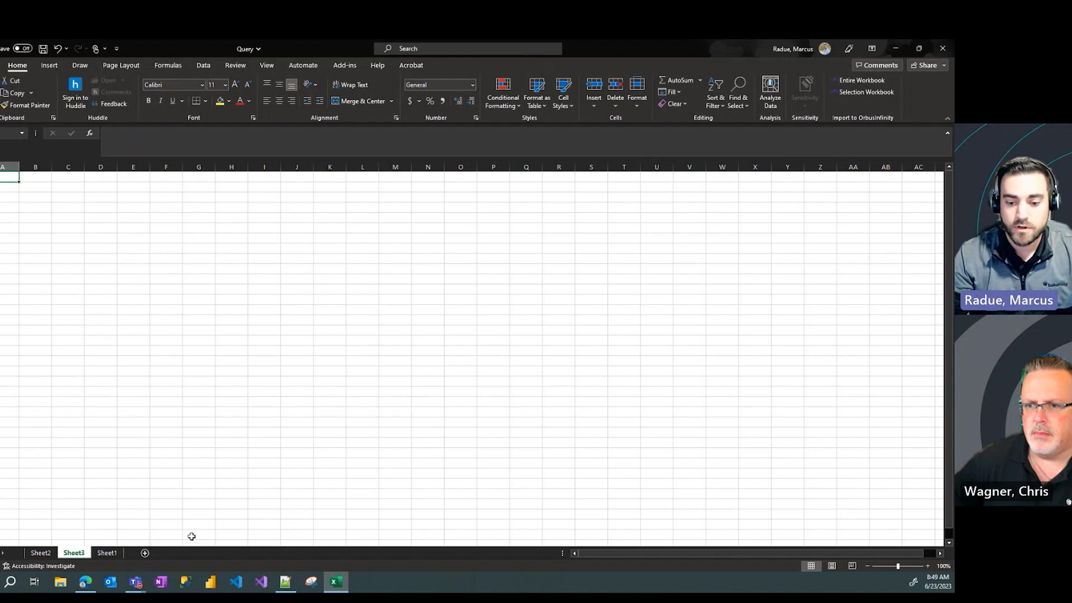
Switch to the browser, return to the workspace's item list and copy the btdemolakehouse SQL endpoint's connection string again
left_click(85, 581)
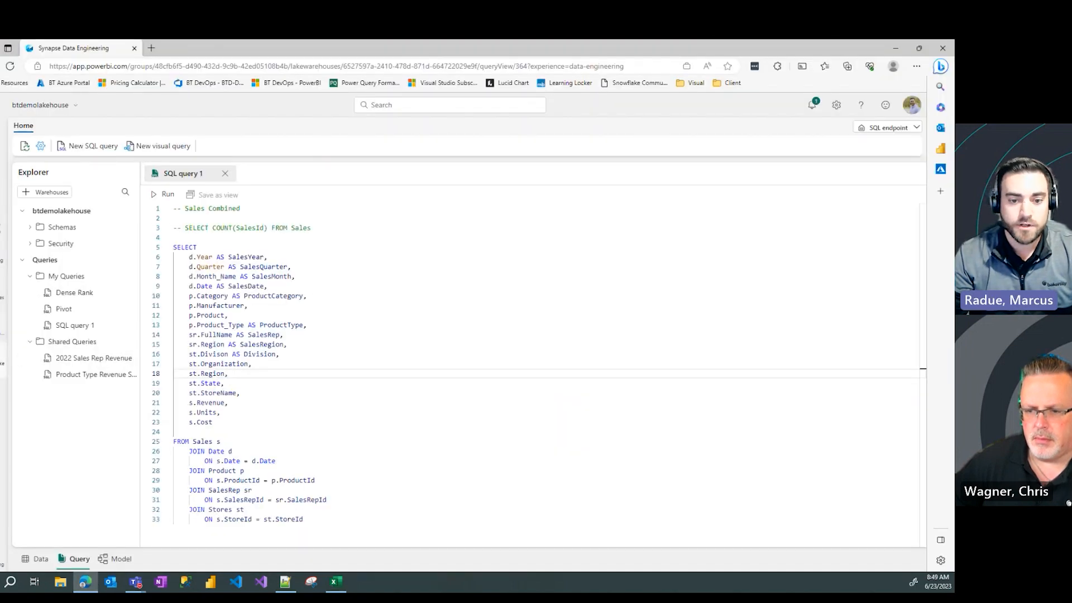
left_click(2, 338)
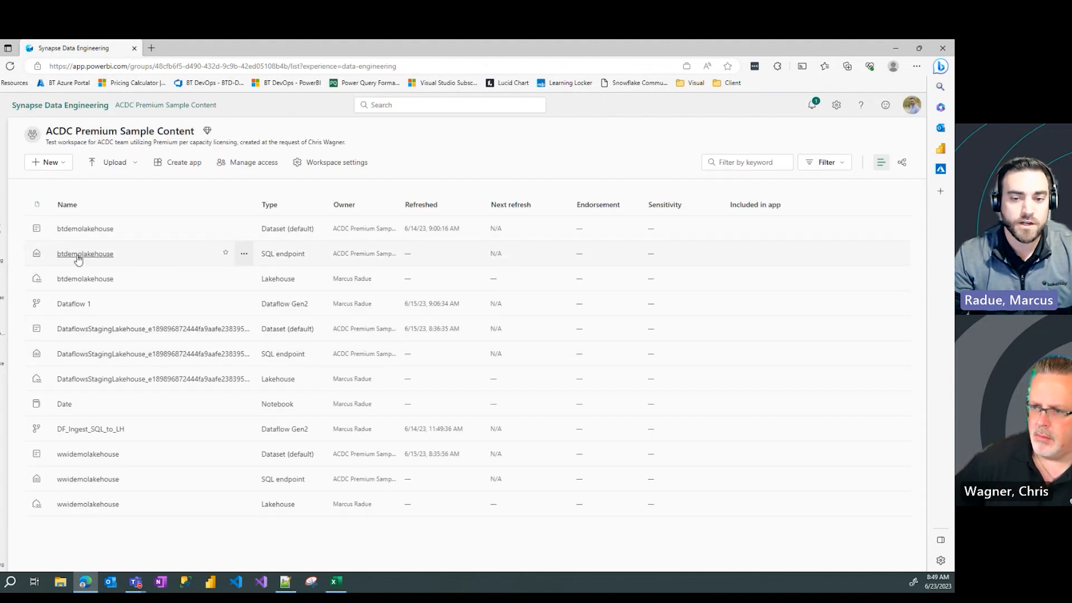
left_click(246, 257)
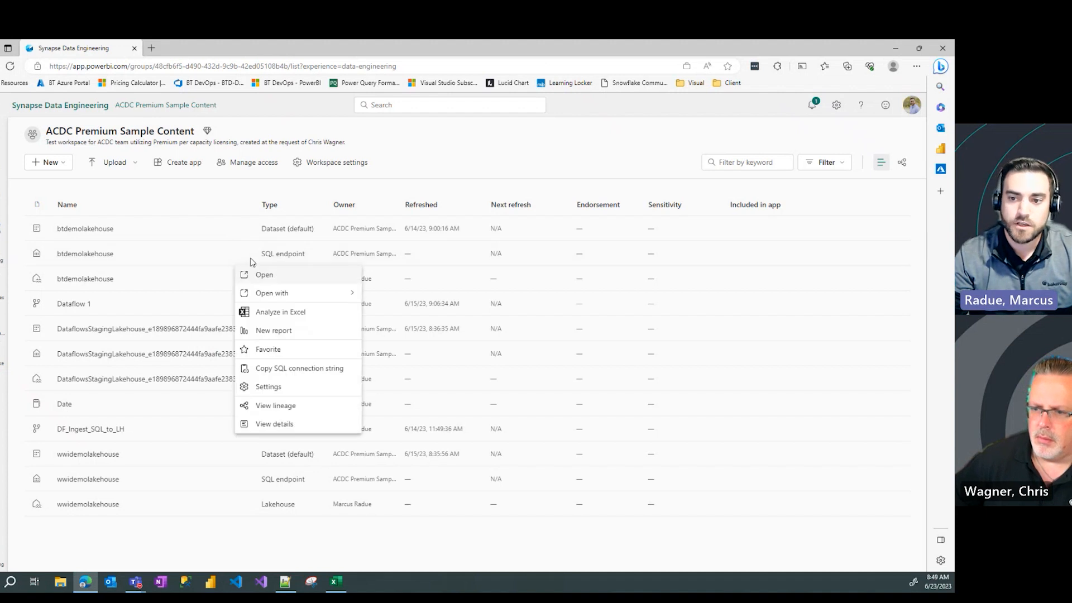
left_click(293, 370)
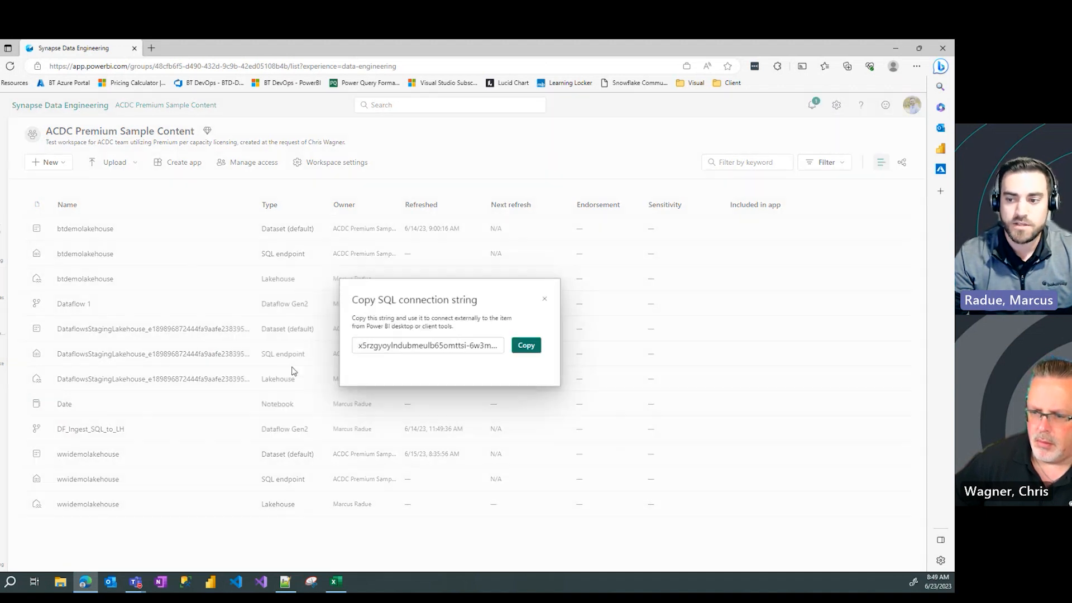
left_click(532, 351)
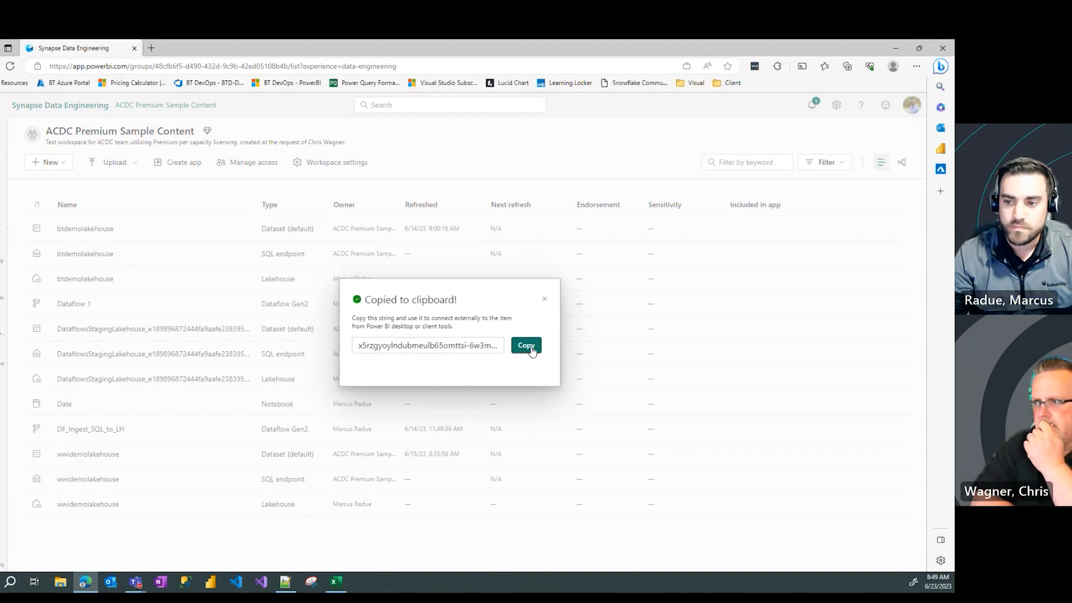
left_click(545, 299)
Switch to Excel and start a SQL Server database import with the copied connection string as server, expanding the advanced options for a SQL statement
left_click(336, 582)
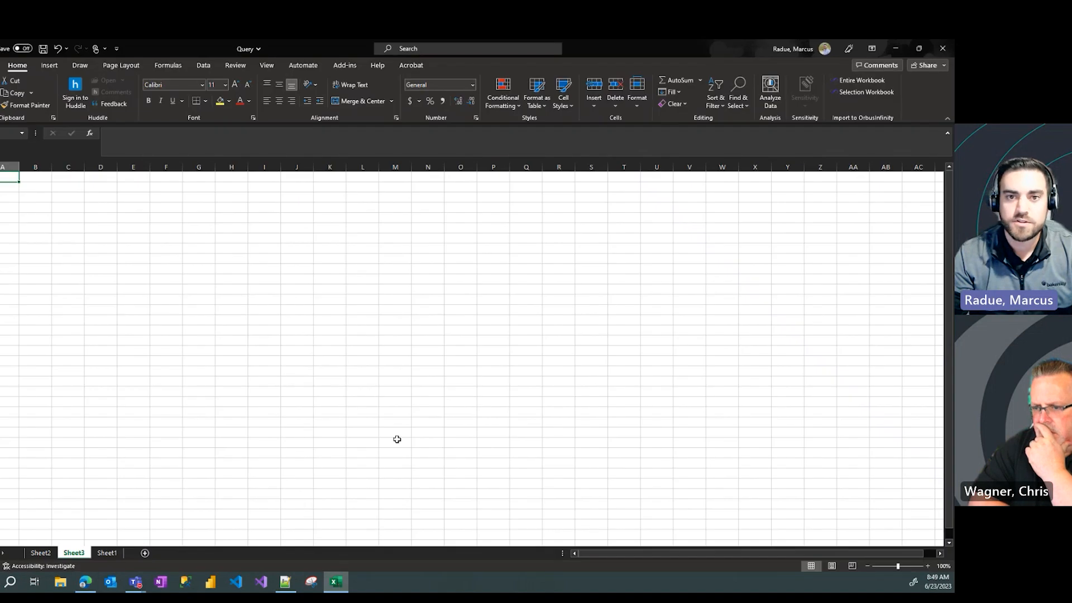
left_click(205, 70)
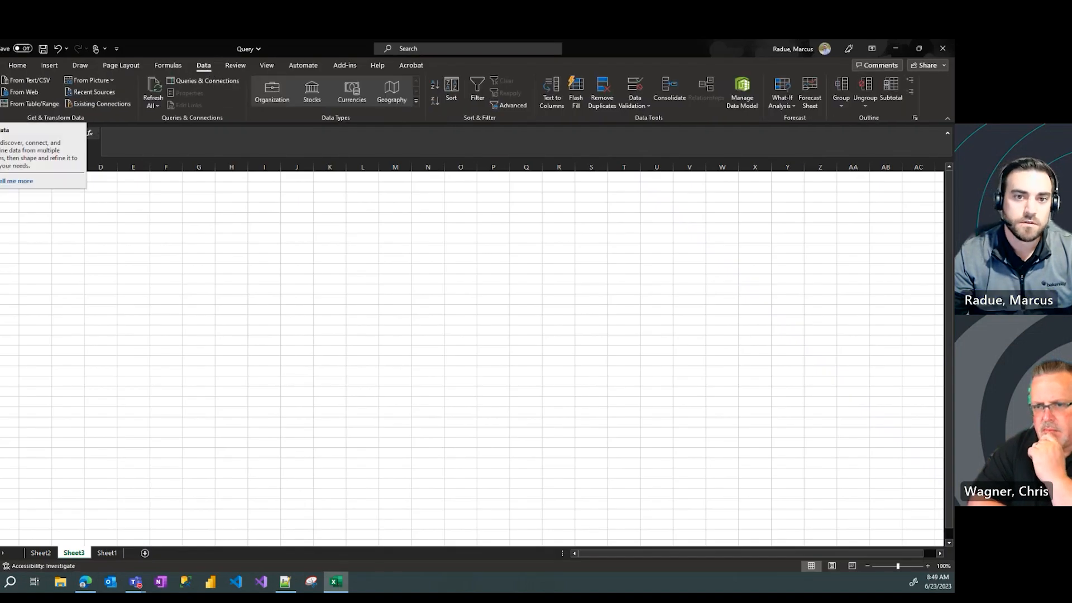
left_click(0, 95)
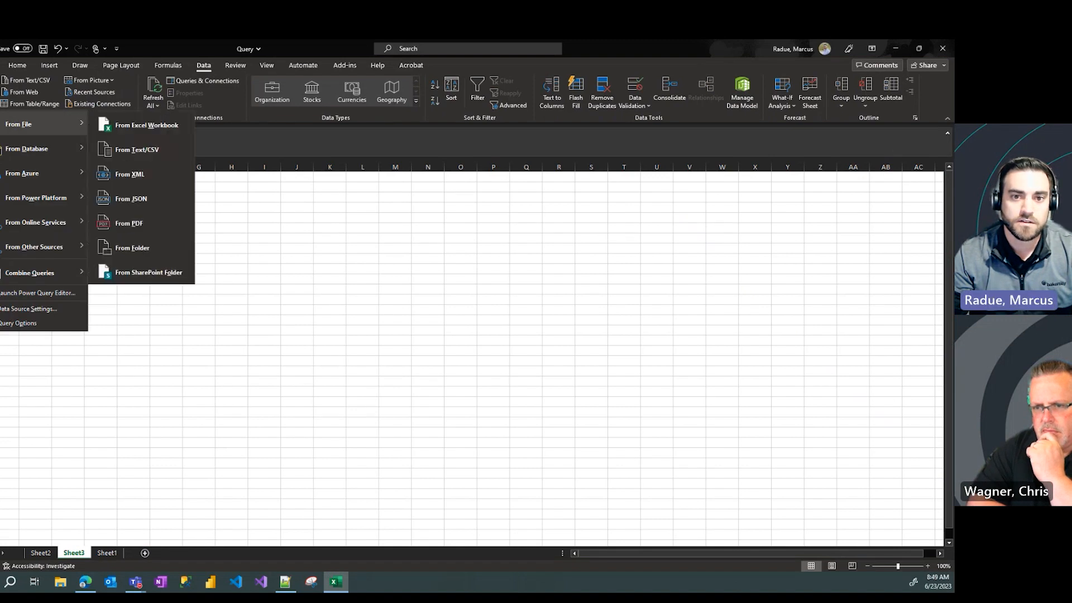
mouse_move(14, 152)
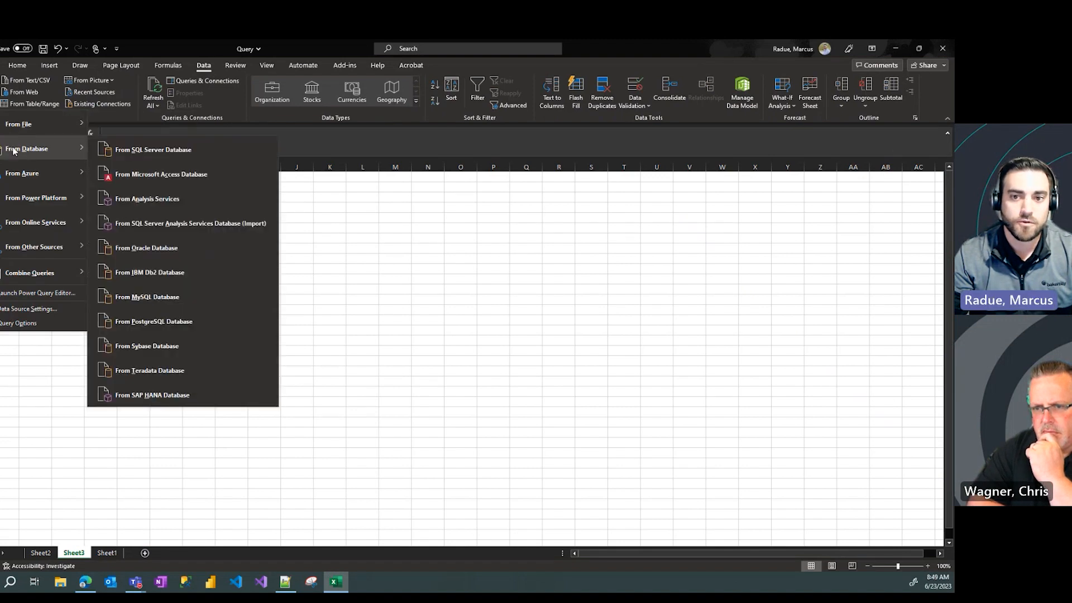
left_click(163, 158)
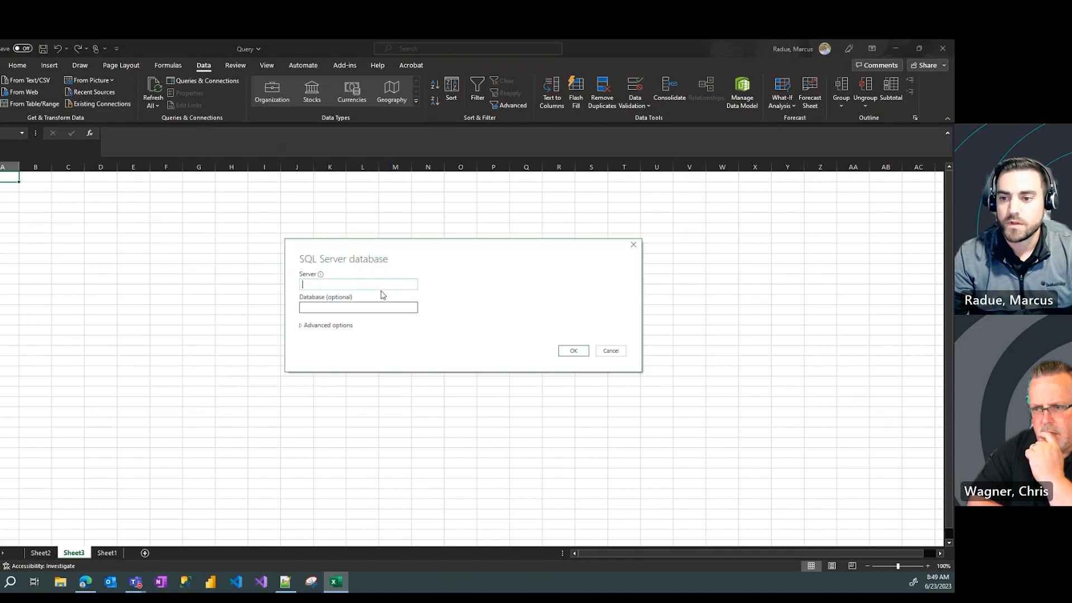
key("ctrl+v")
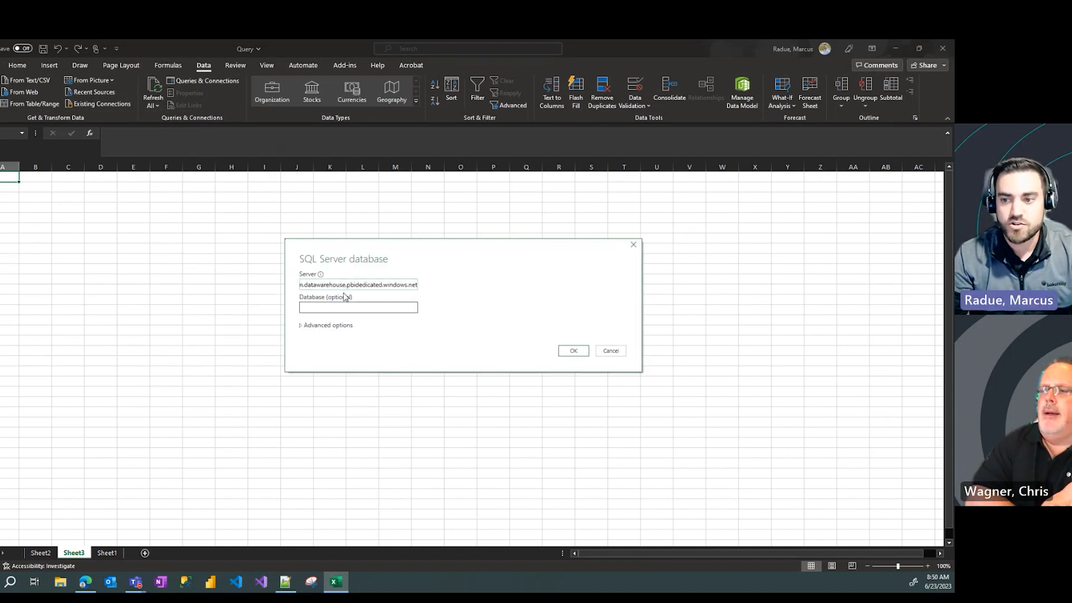
left_click(302, 327)
left_click(366, 377)
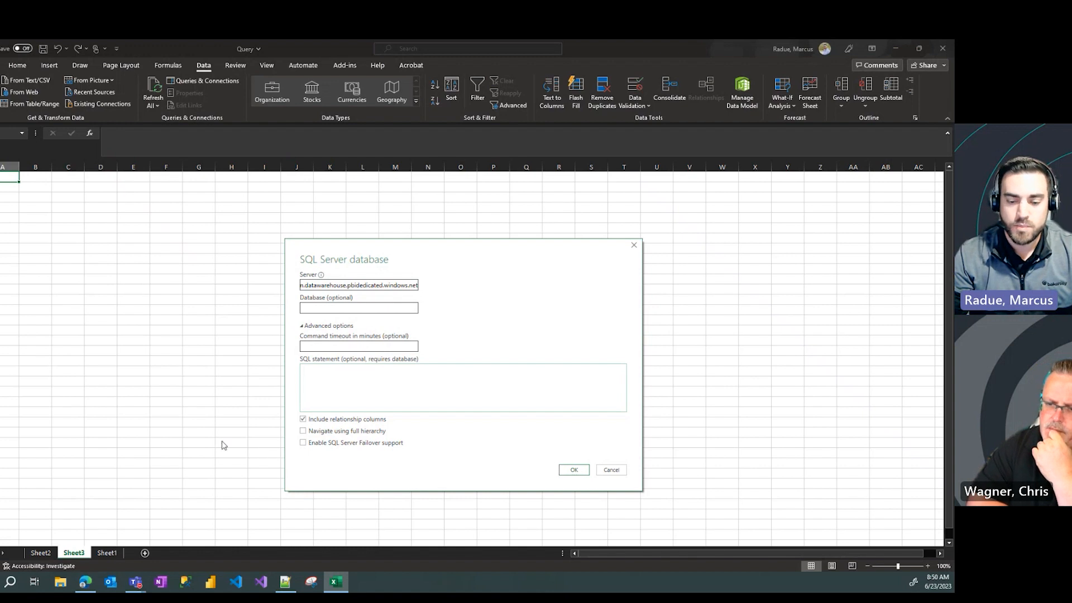
Switch to the browser and copy btdemolakehouse's Dense Rank query from SELECT through GROUP BY sr.FullName, without the comment line
left_click(85, 584)
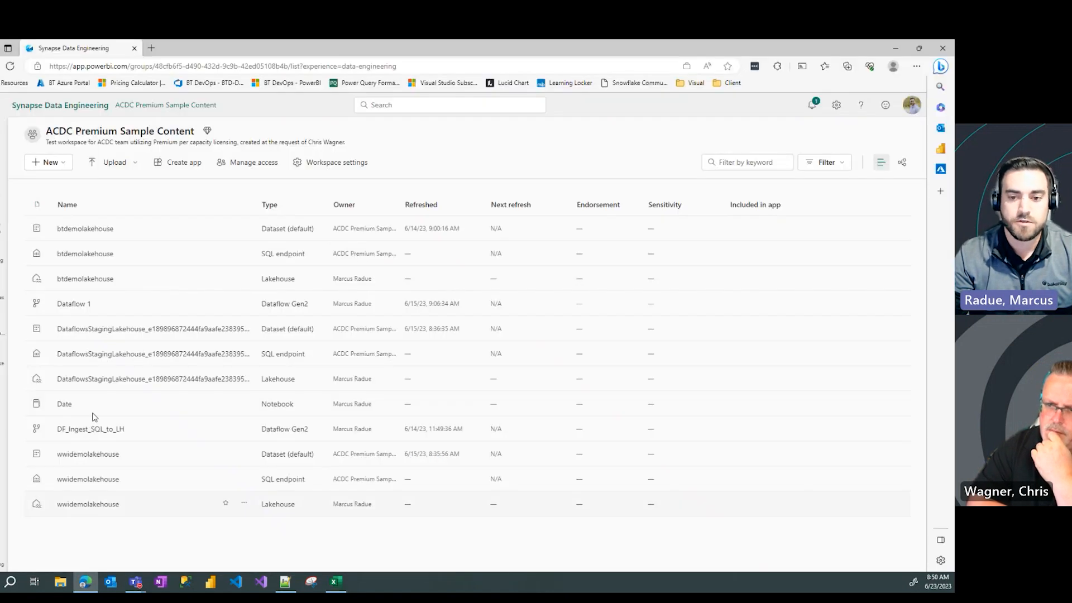
left_click(1, 357)
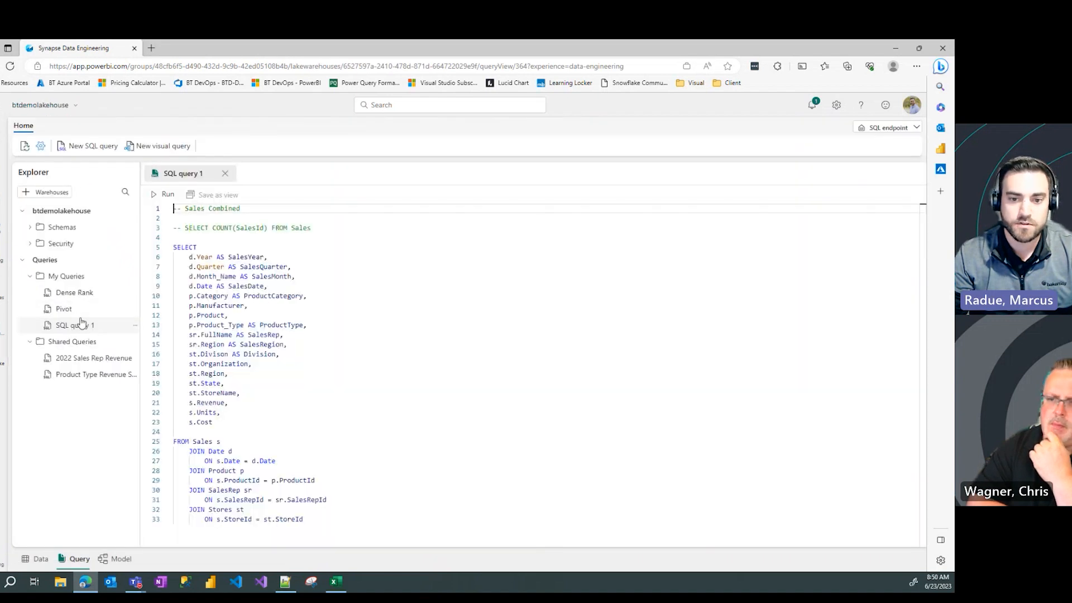
left_click(92, 296)
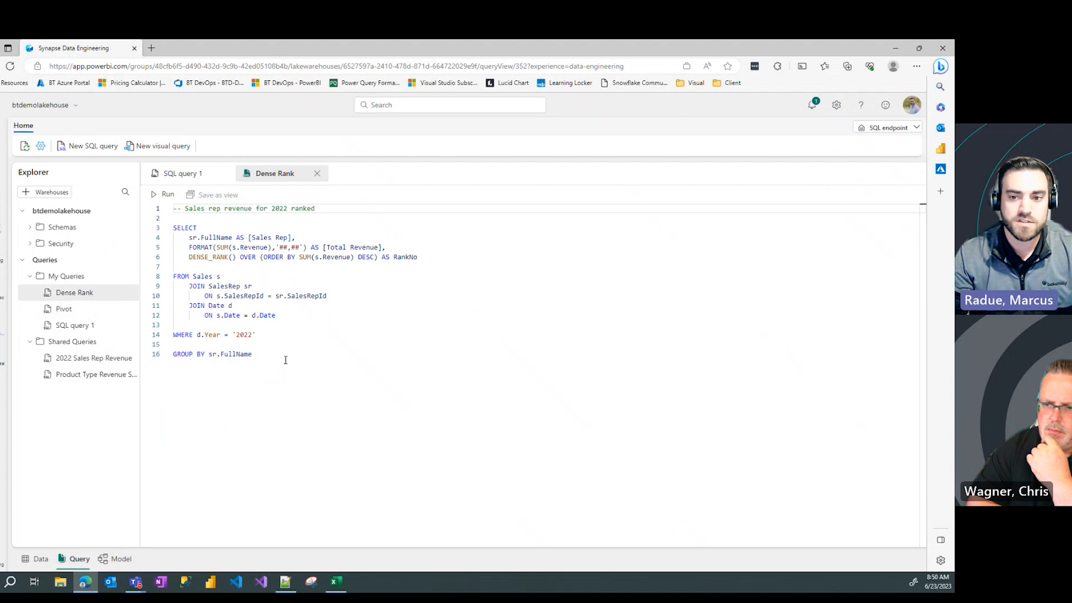
left_click_drag(269, 355, 172, 228)
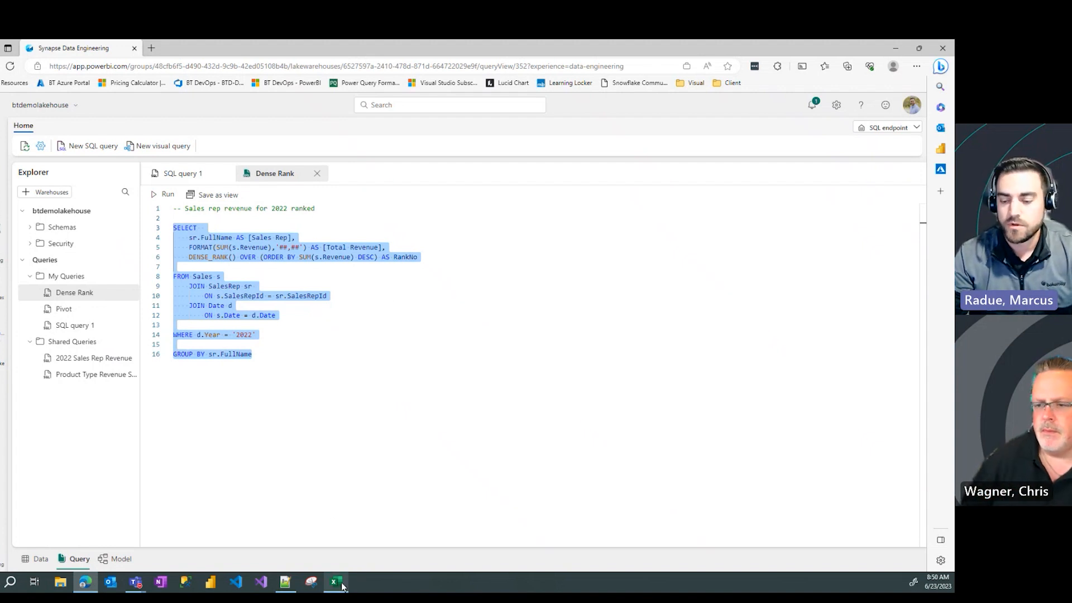
Switch back to Excel, use the copied query as the import's SQL statement and load its results into the workbook
mouse_move(342, 585)
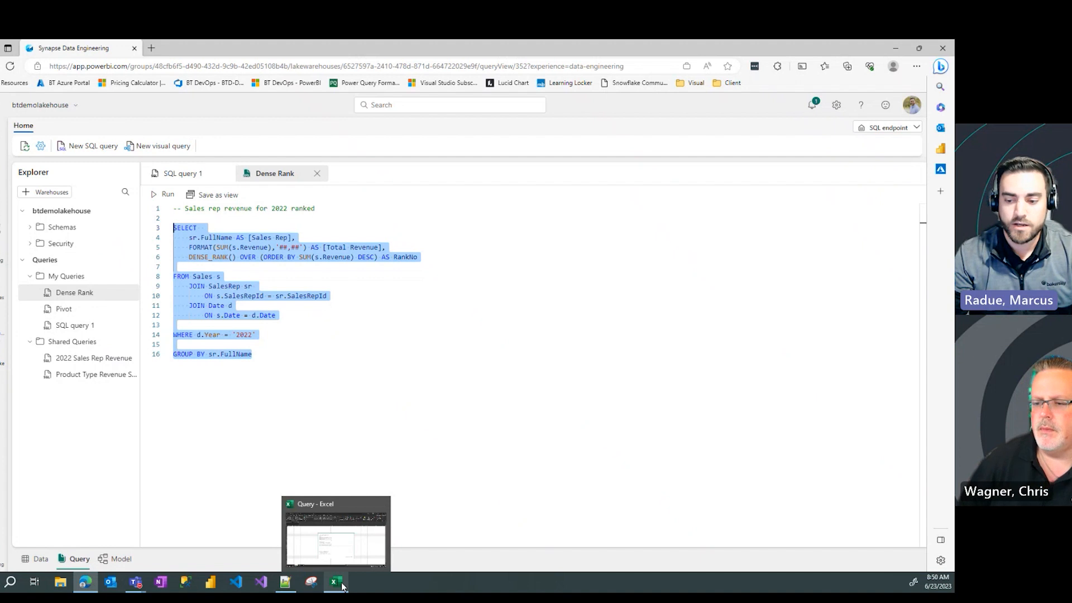
left_click(342, 585)
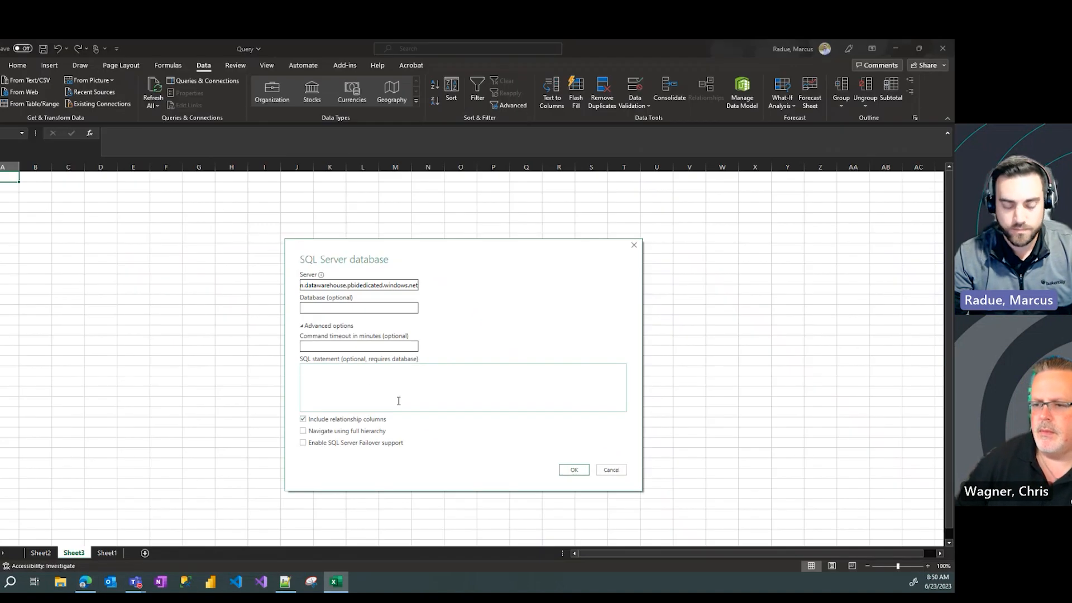
key("ctrl+v")
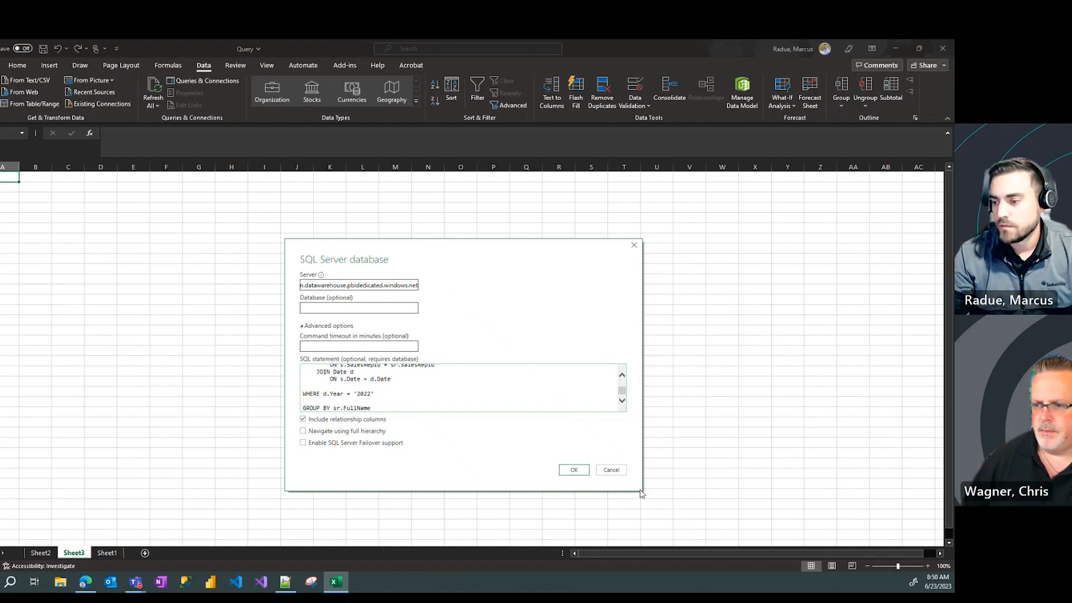
left_click(580, 473)
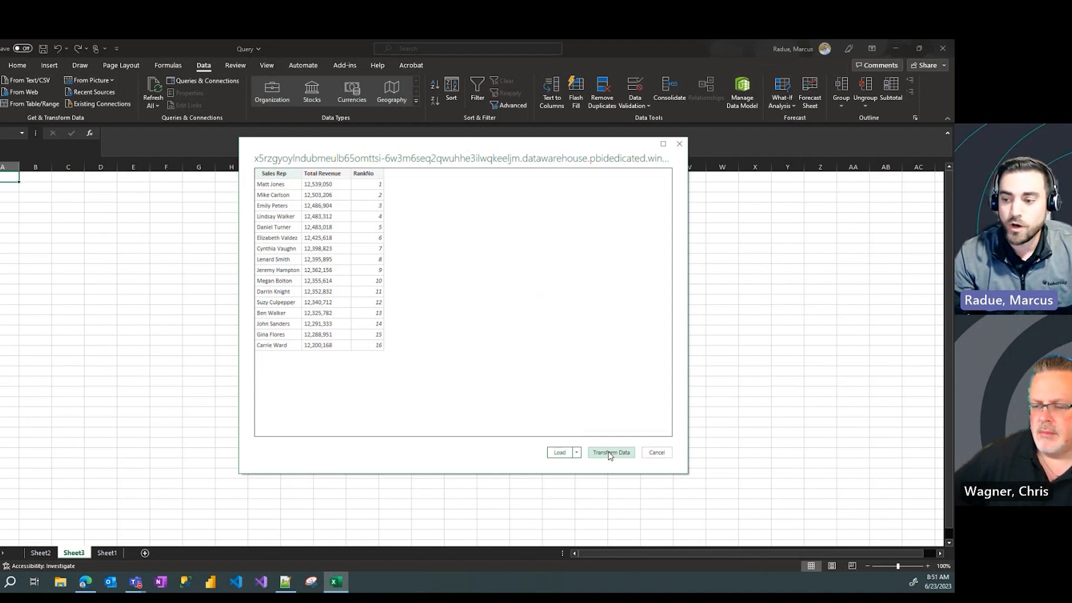
left_click(559, 453)
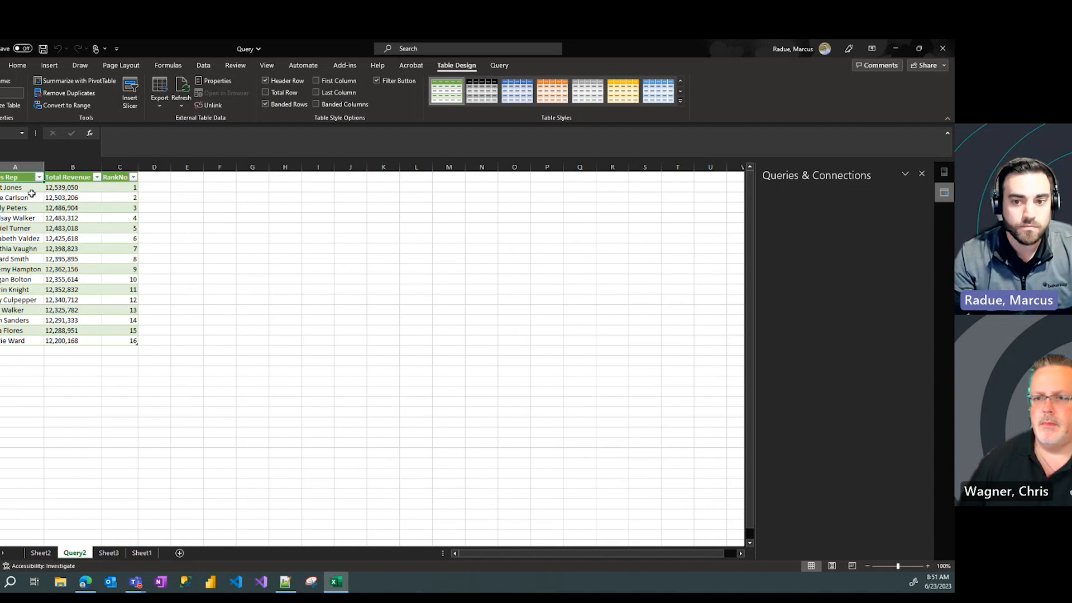
left_click(922, 174)
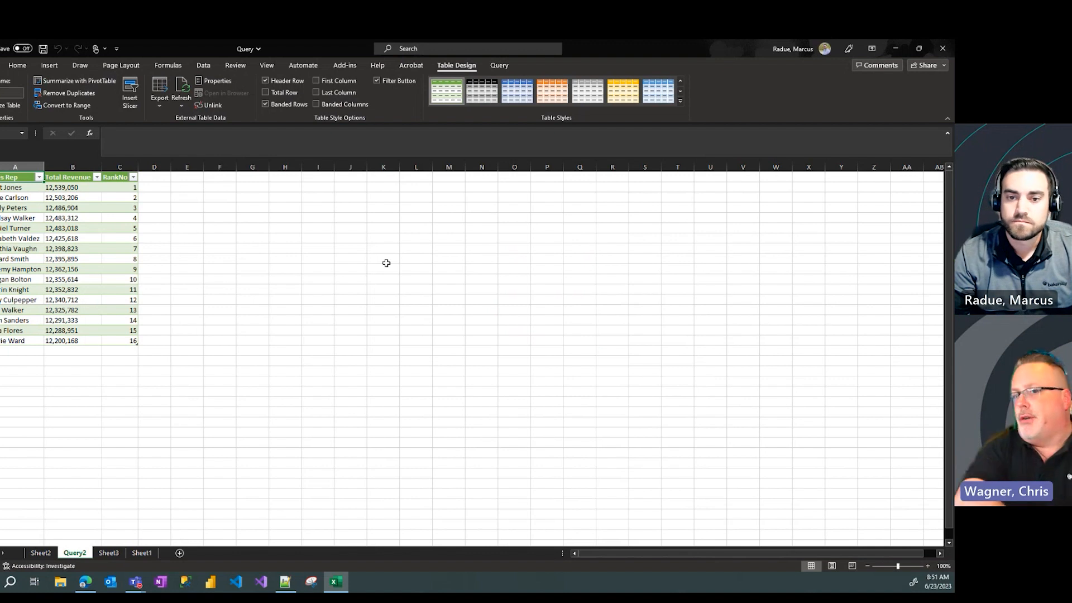